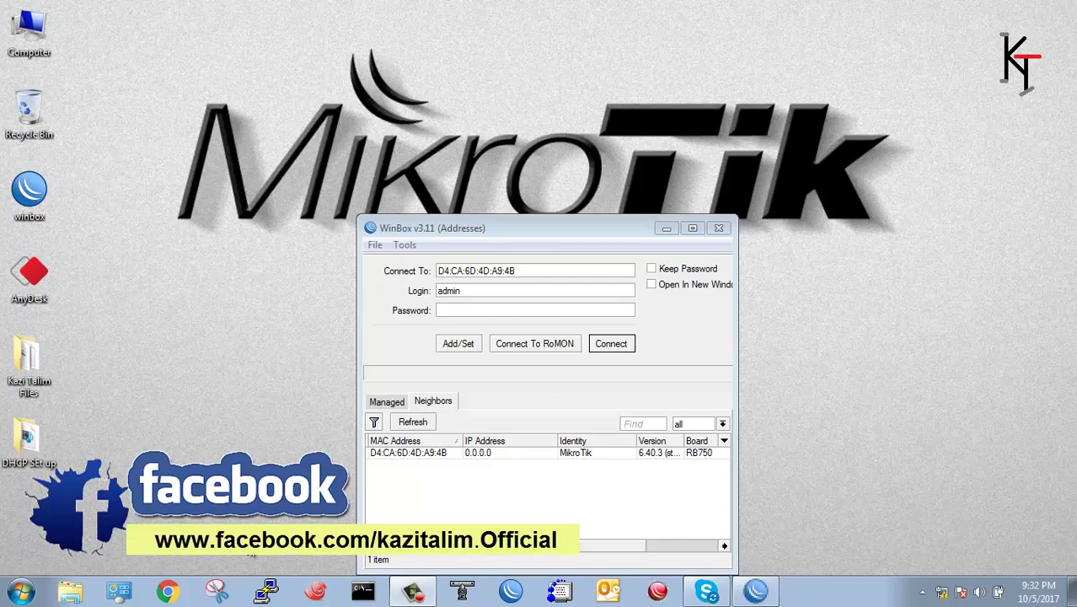
Connect to the neighbour MikroTik router D4:CA:6D:4D:A9:4B with login admin.
click(405, 453)
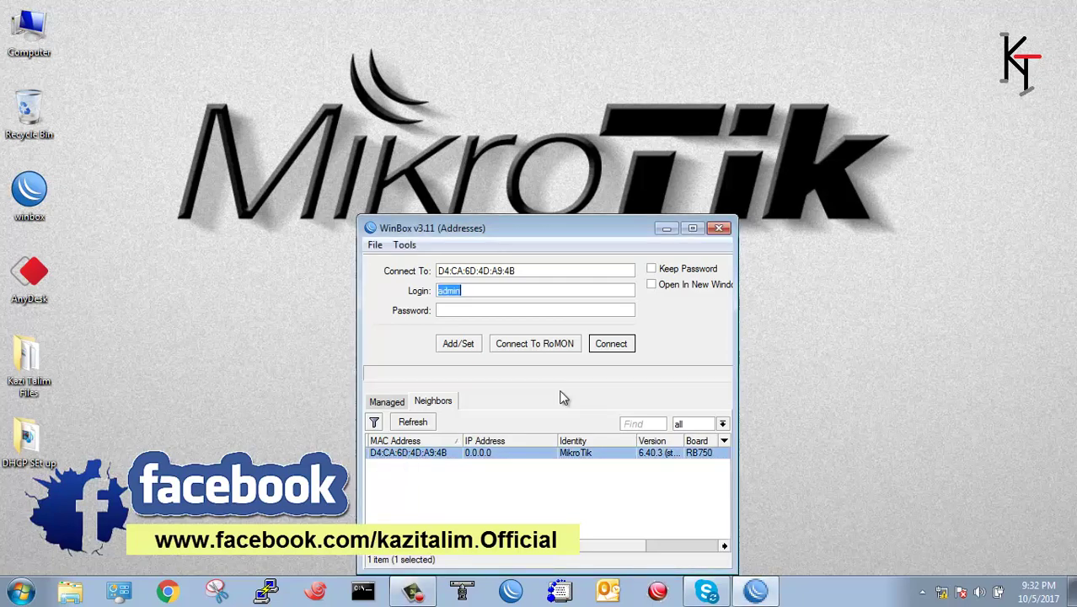
click(624, 348)
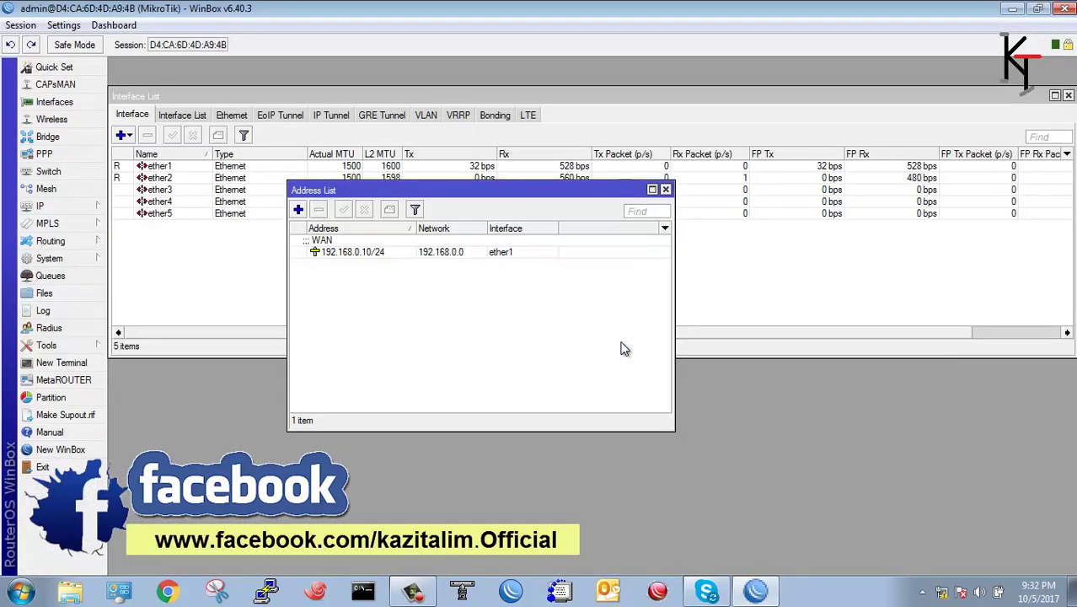
drag(478, 191, 458, 242)
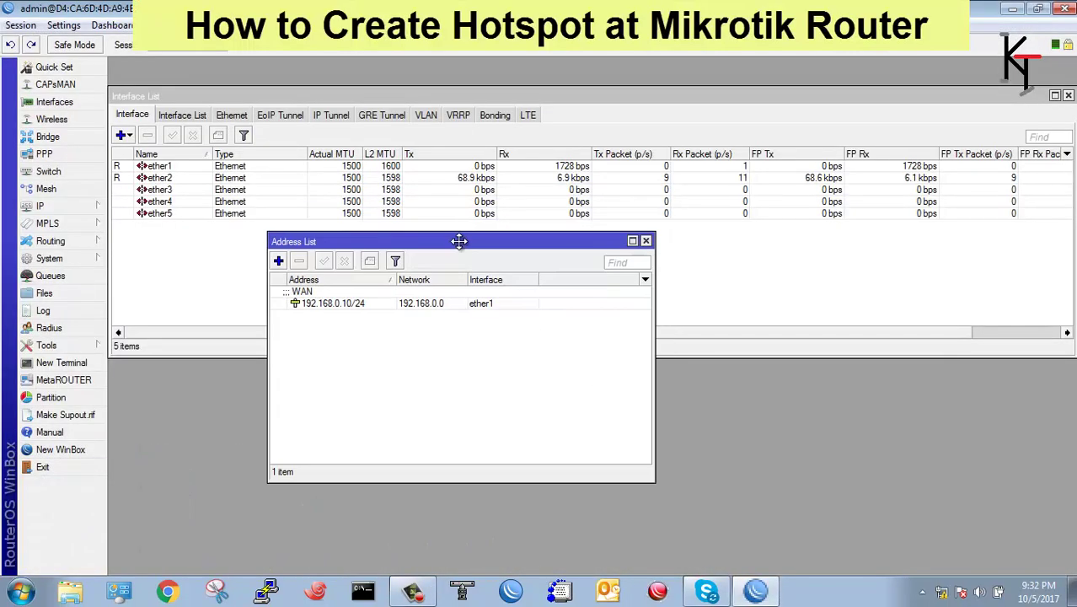
click(160, 177)
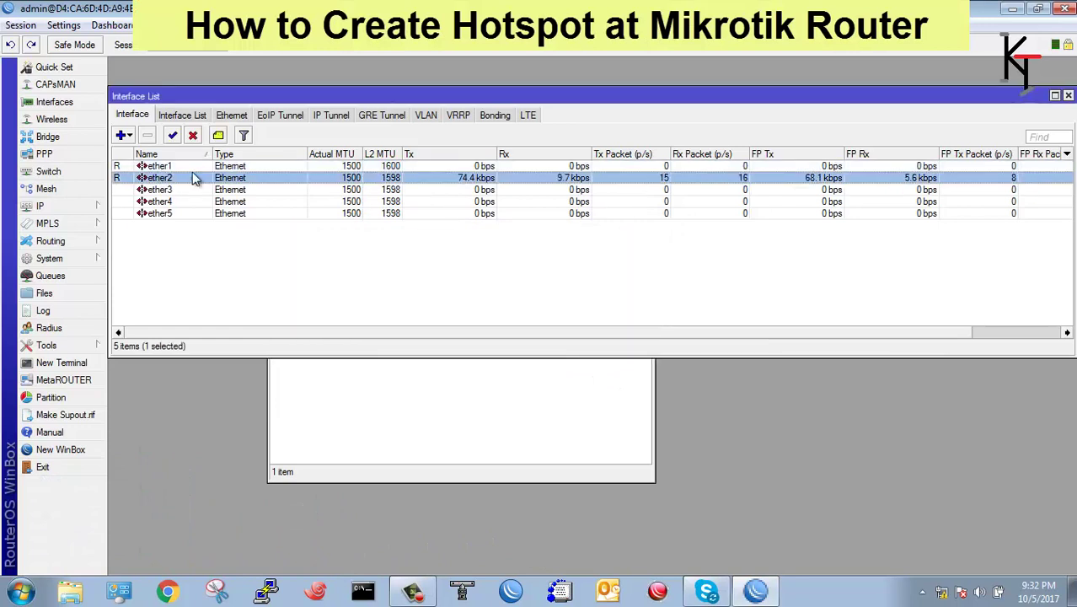
click(151, 167)
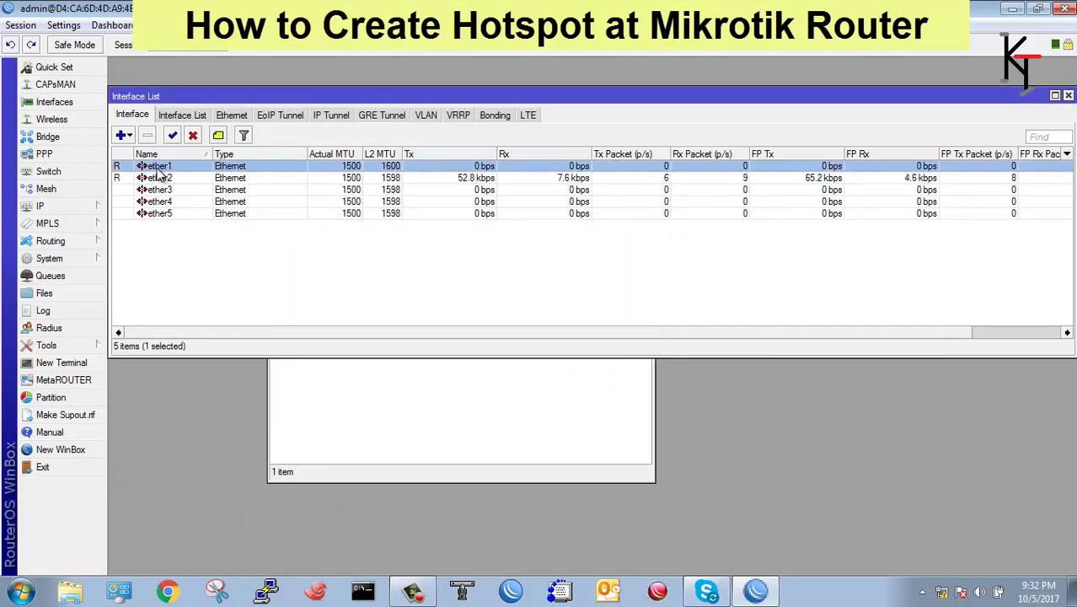
click(160, 178)
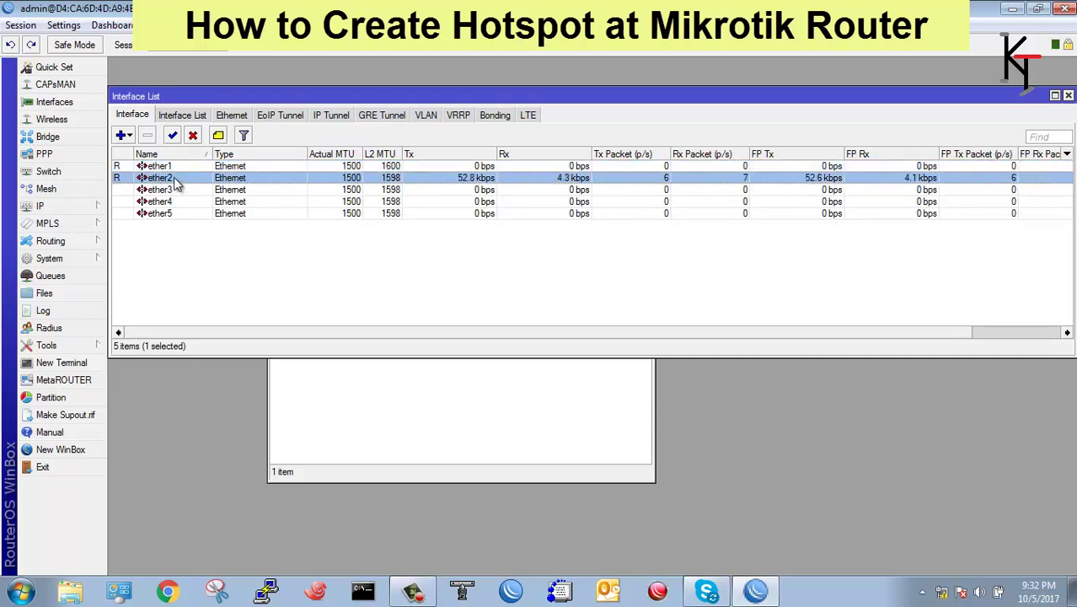
click(372, 412)
click(360, 305)
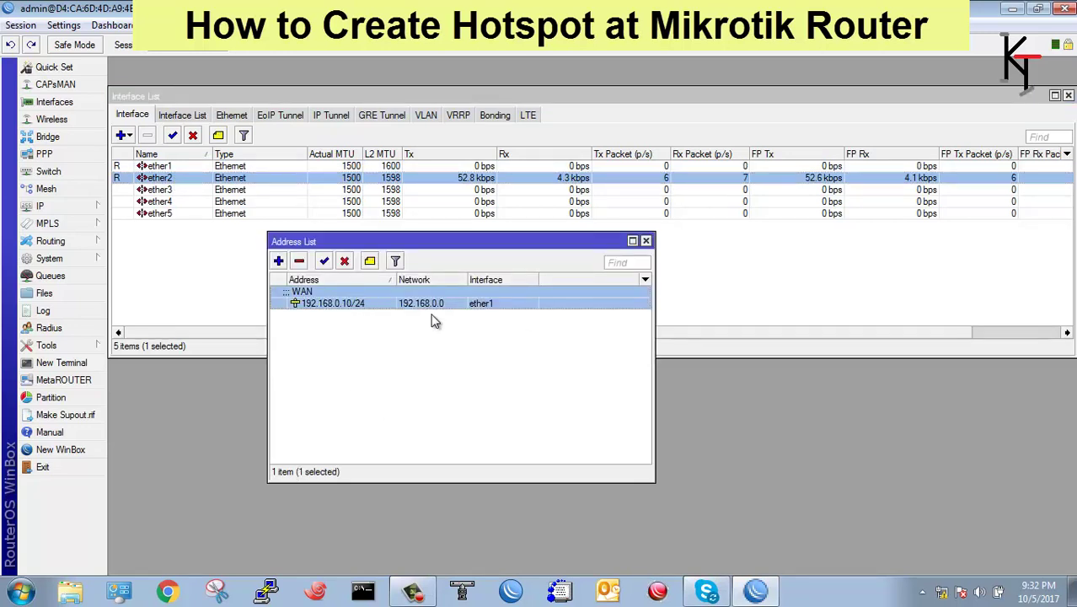
Add the address 192.168.1.1/24 on interface ether2 to the Address List.
click(279, 260)
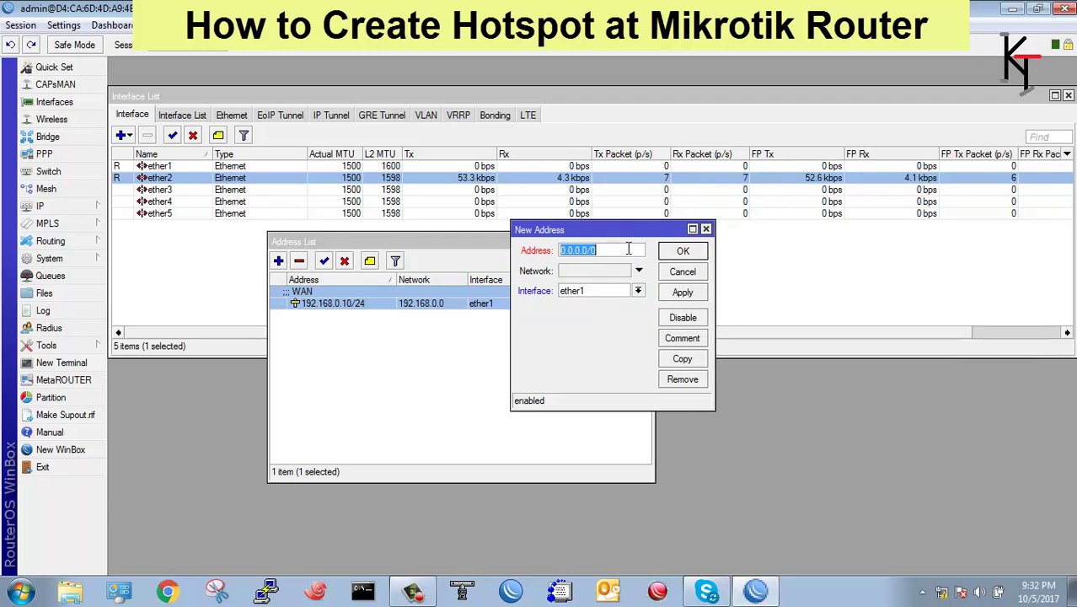
text(192.168)
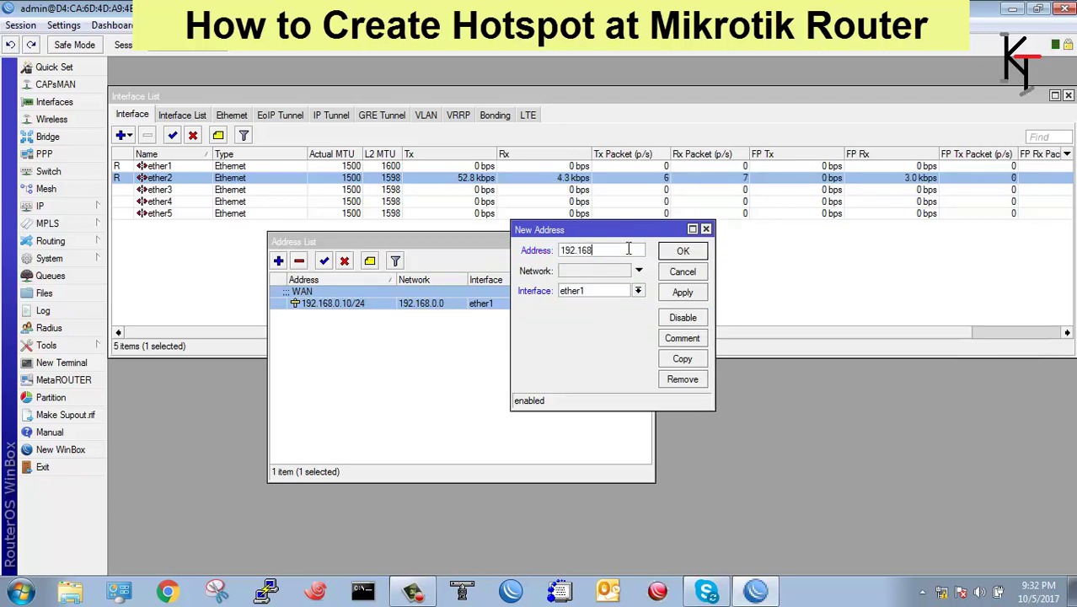
text(.1.1/24)
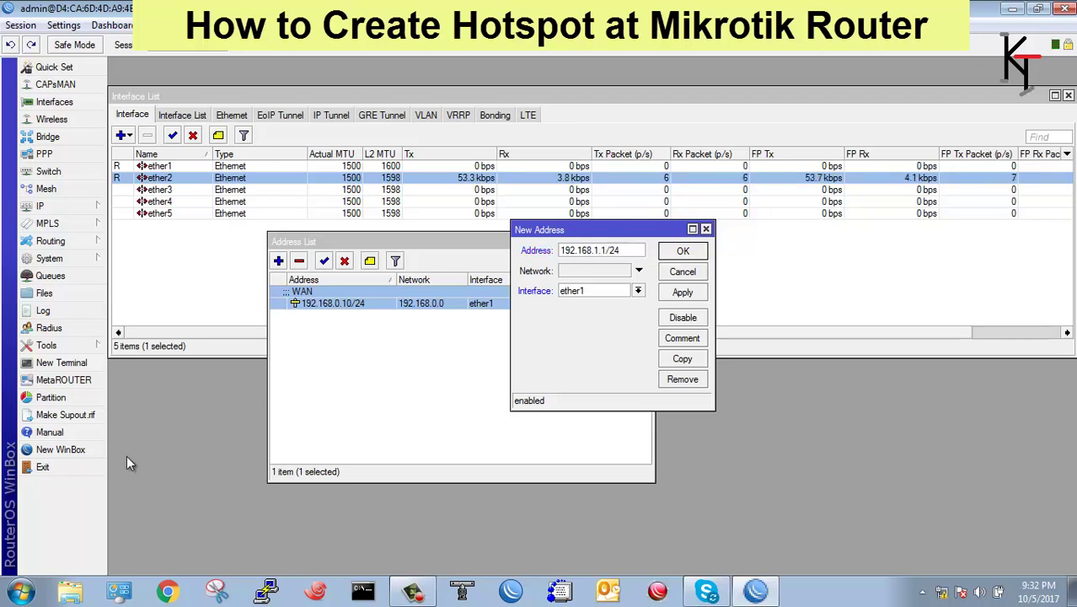
click(639, 291)
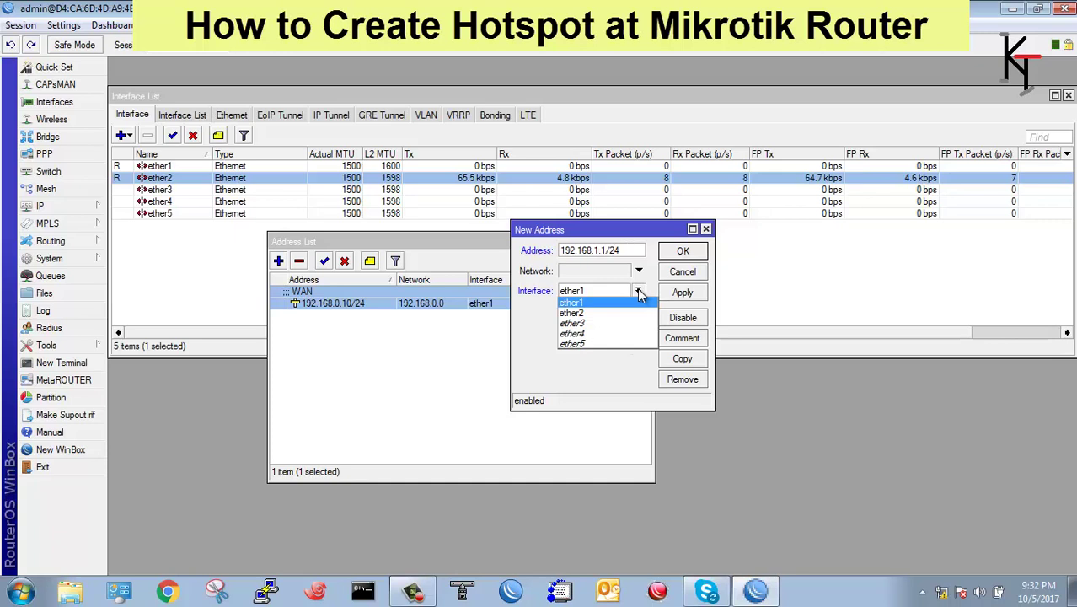
click(593, 311)
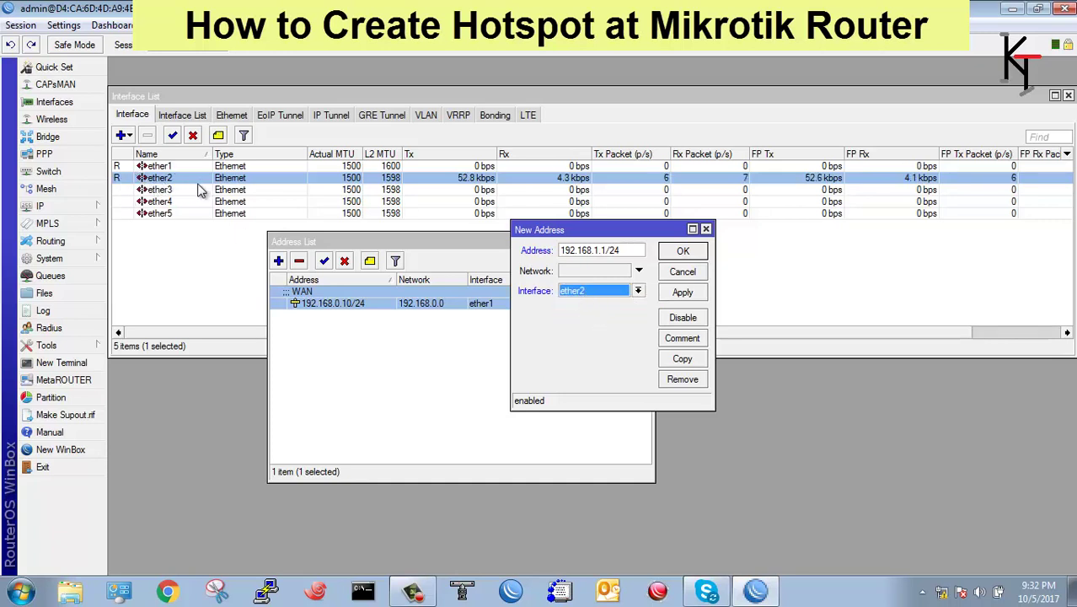
click(687, 292)
click(683, 253)
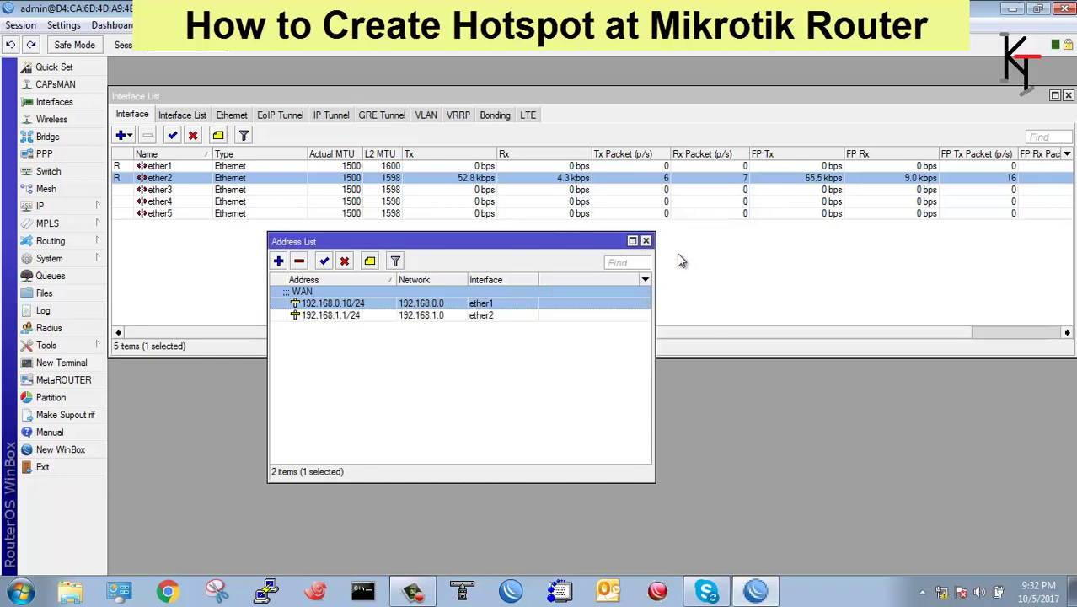
click(338, 318)
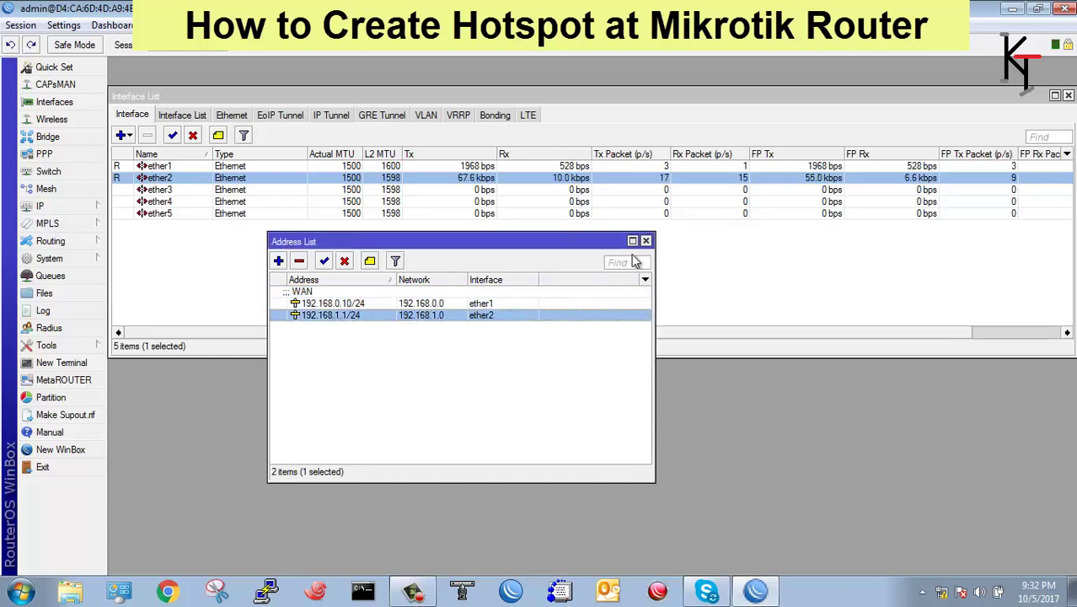
Add a static default route with gateway 192.168.0.1 in IP > Routes, then close the list.
click(66, 207)
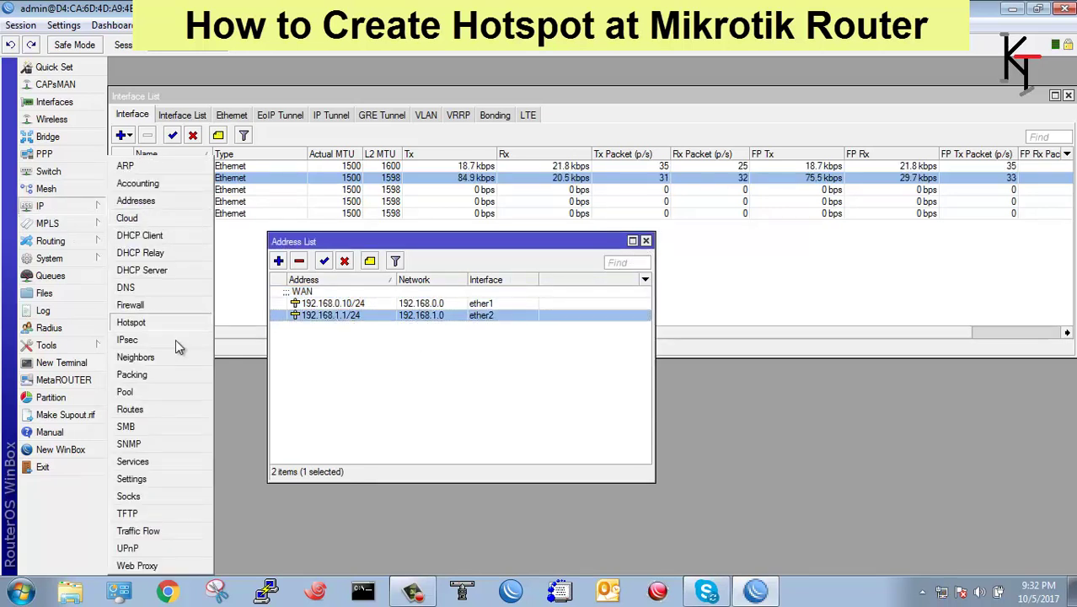
click(145, 411)
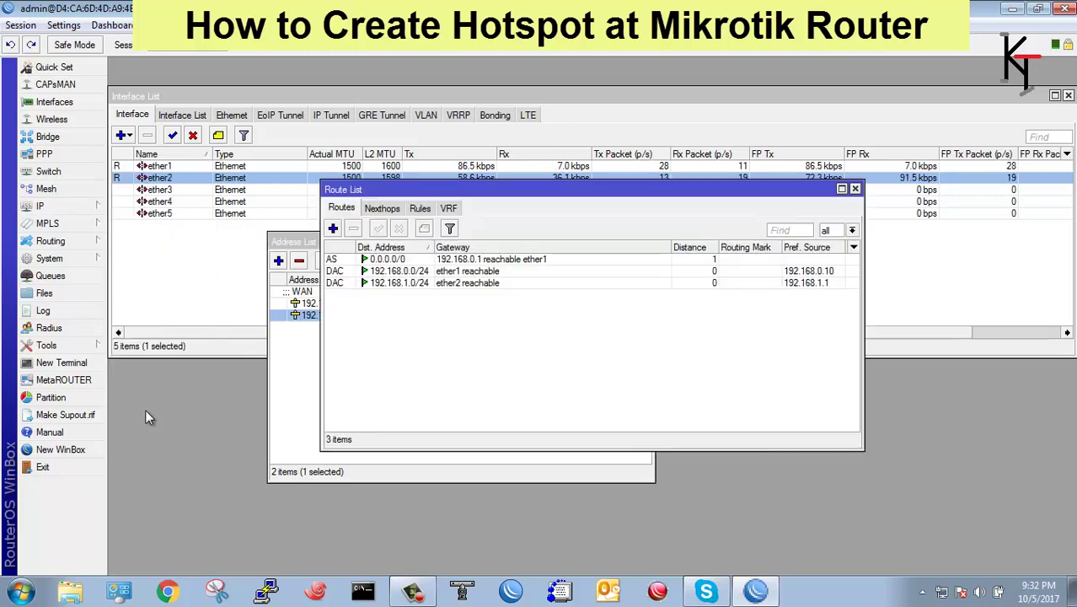
click(333, 229)
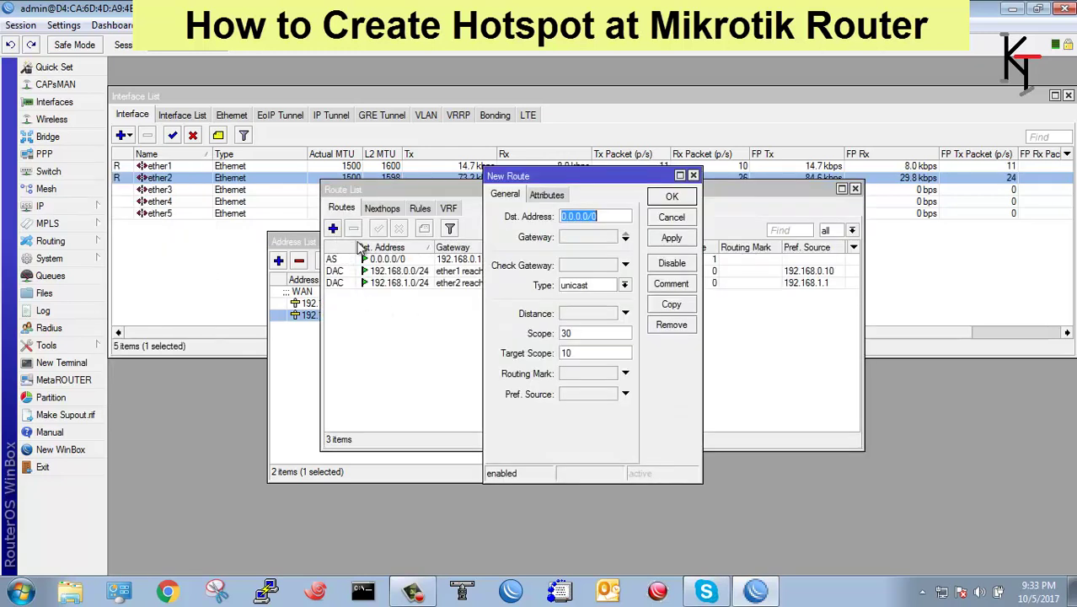
click(576, 238)
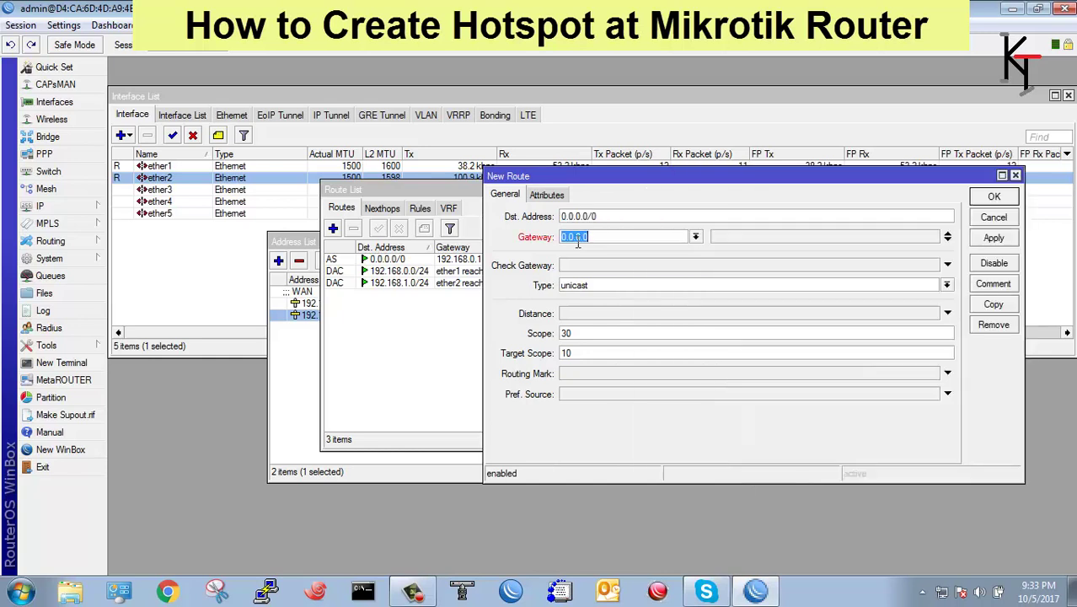
text(192.1)
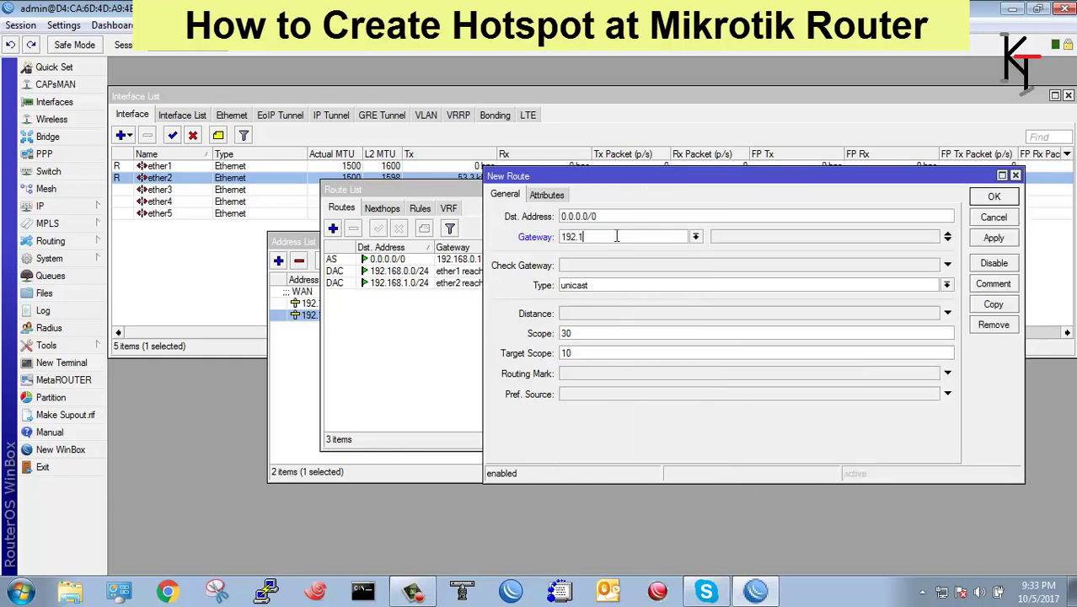
text(68.0.1)
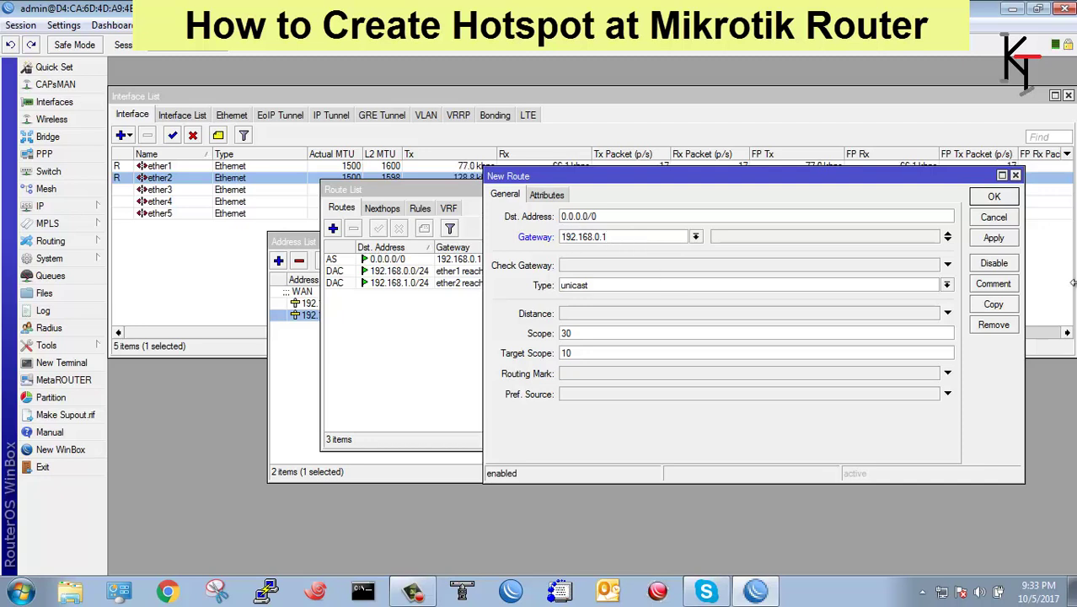
click(994, 238)
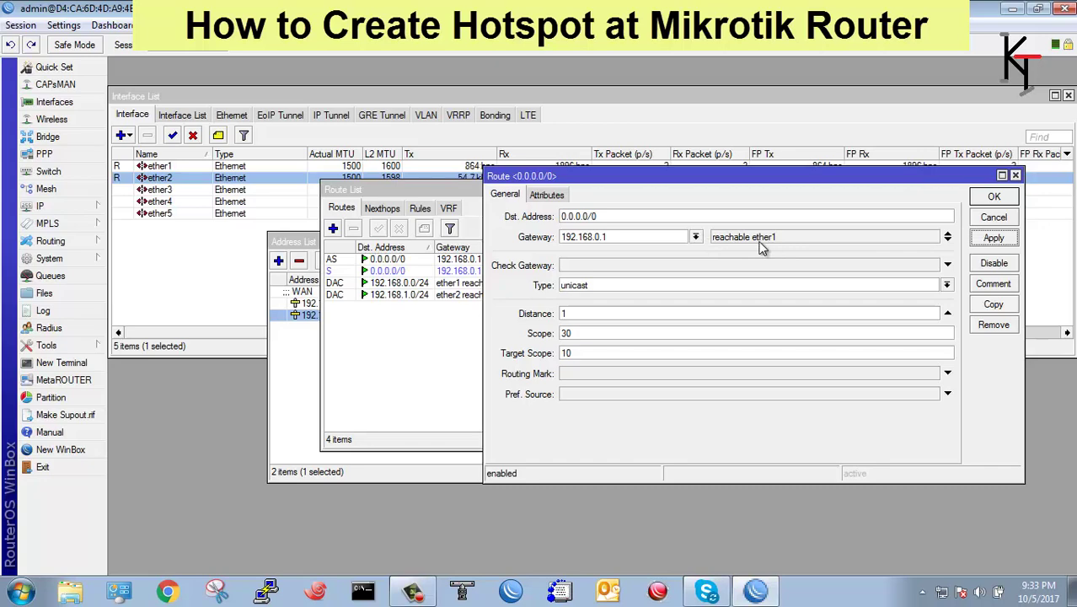
click(992, 199)
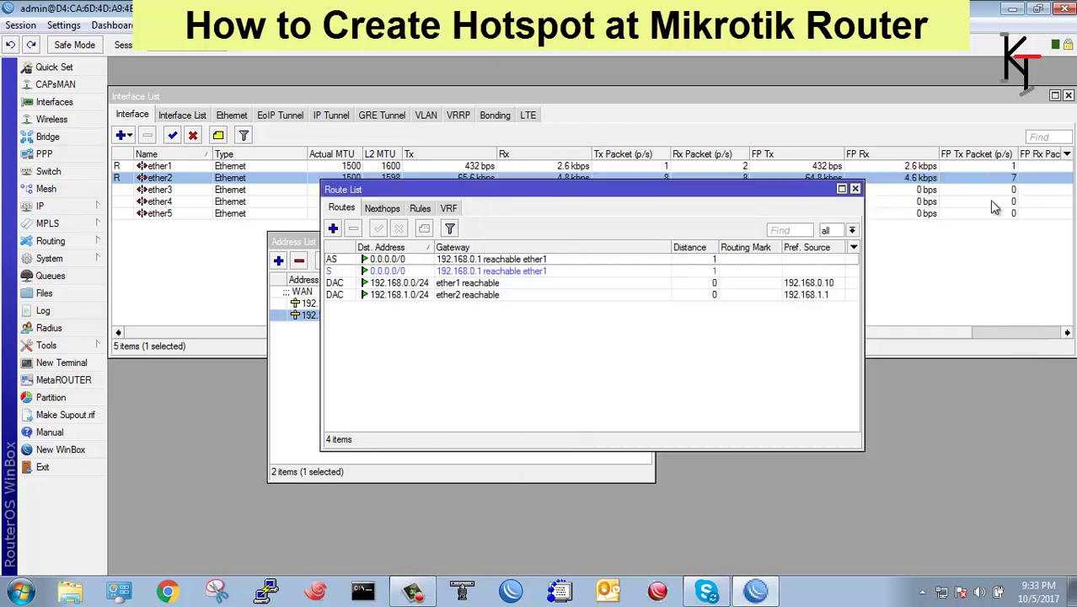
click(855, 188)
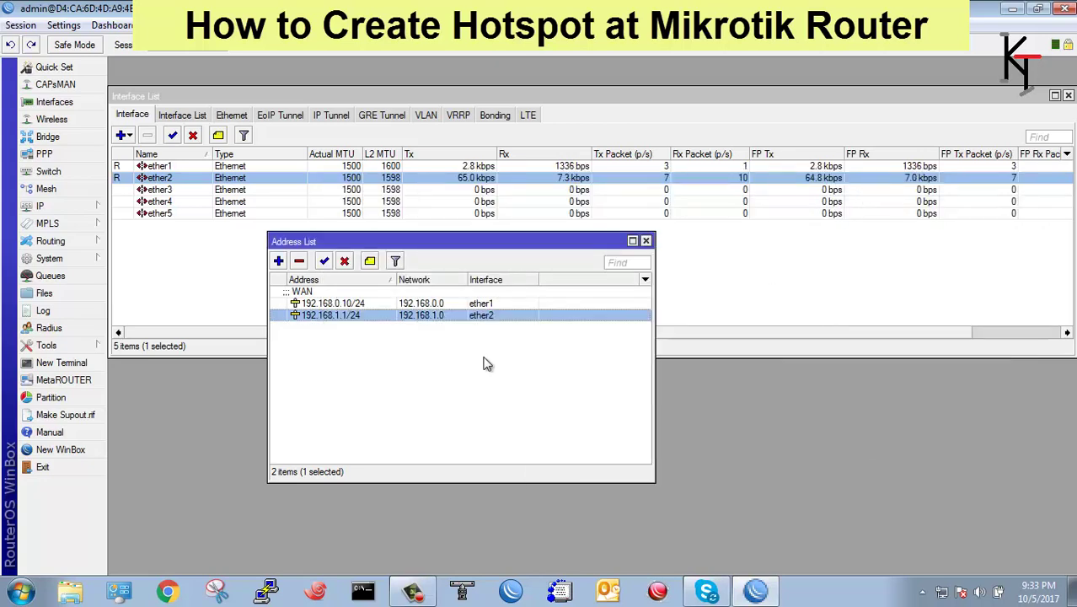
Add 8.8.4.4 as a second DNS server after 8.8.8.8, then close the Address List.
click(36, 208)
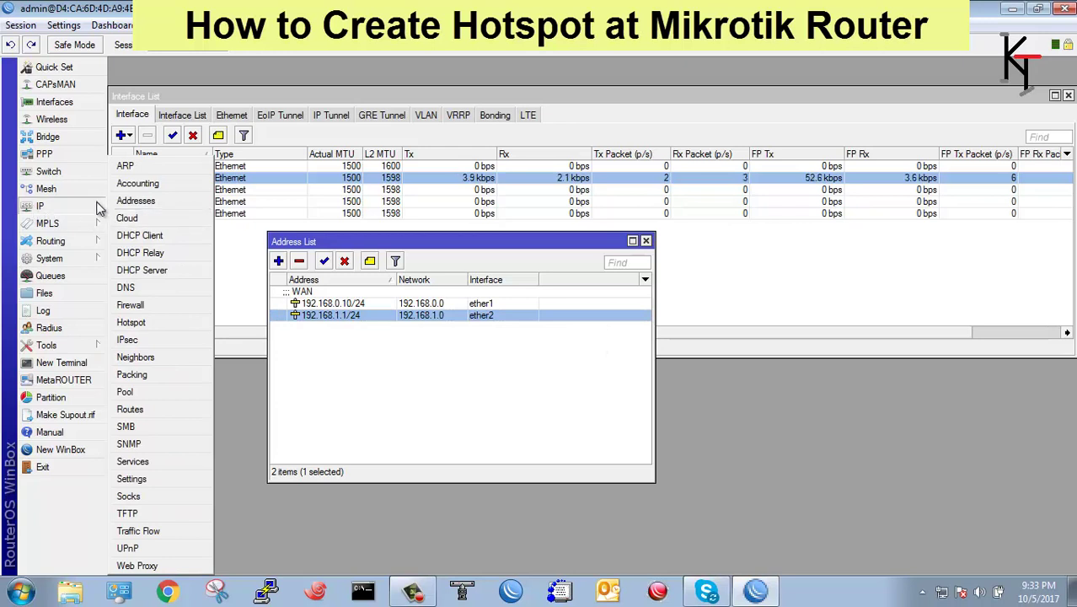
click(134, 288)
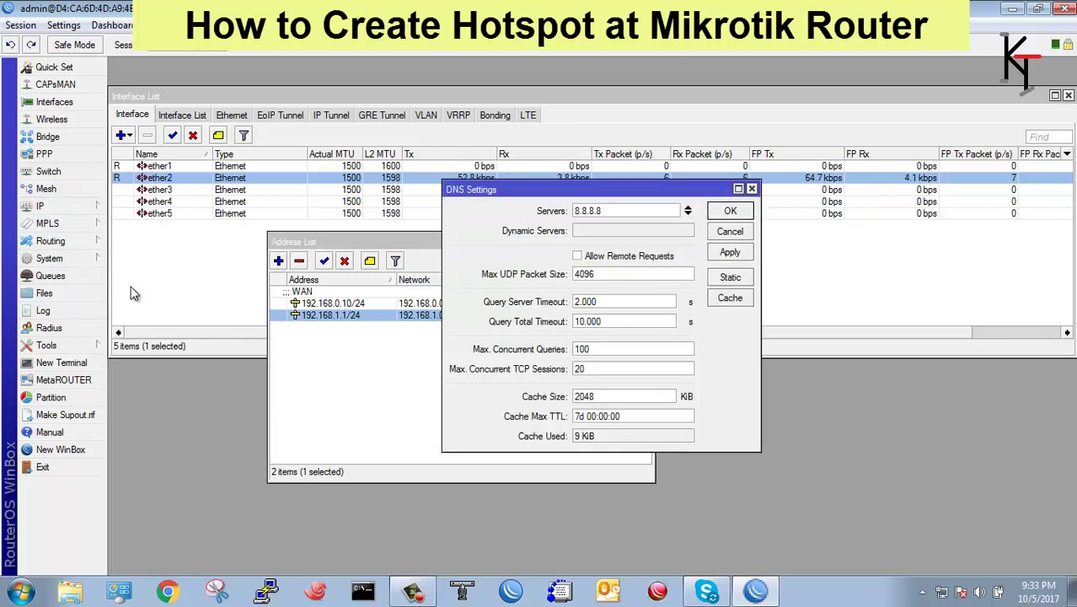
click(688, 212)
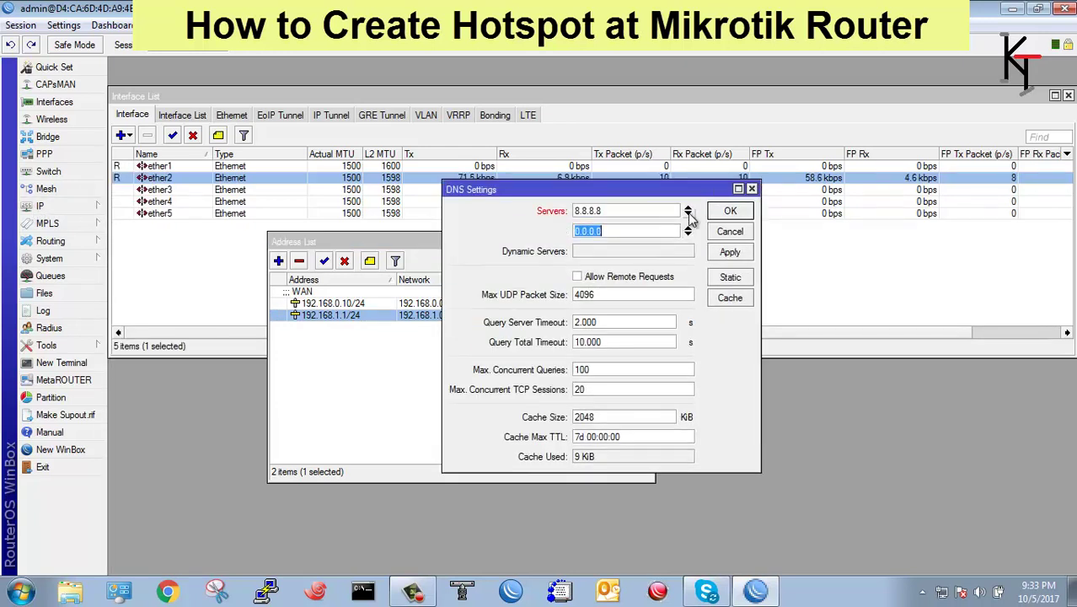
text(8)
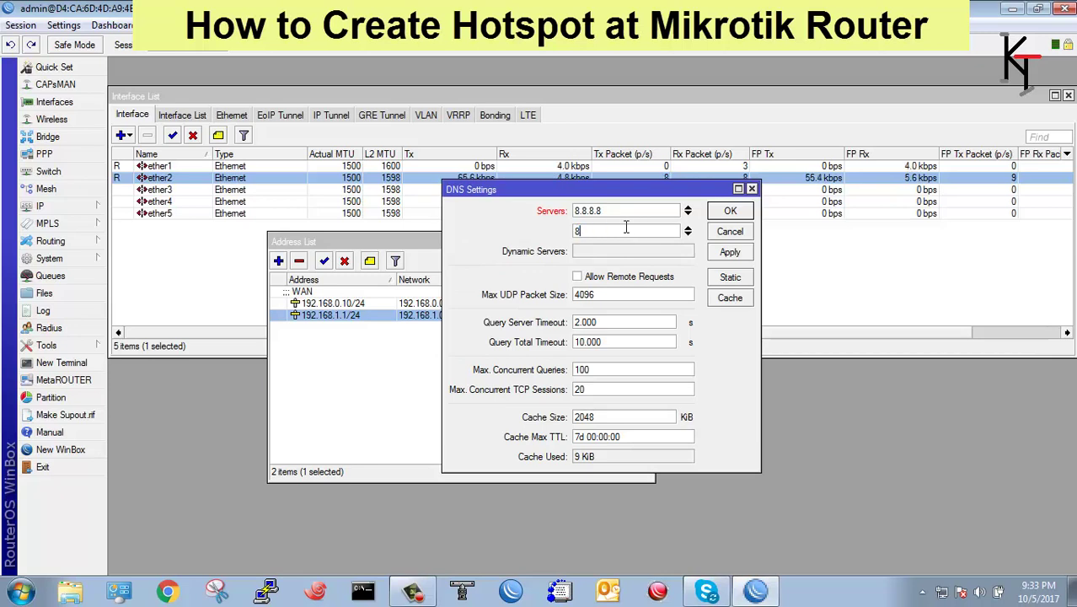
text(.8.4.4)
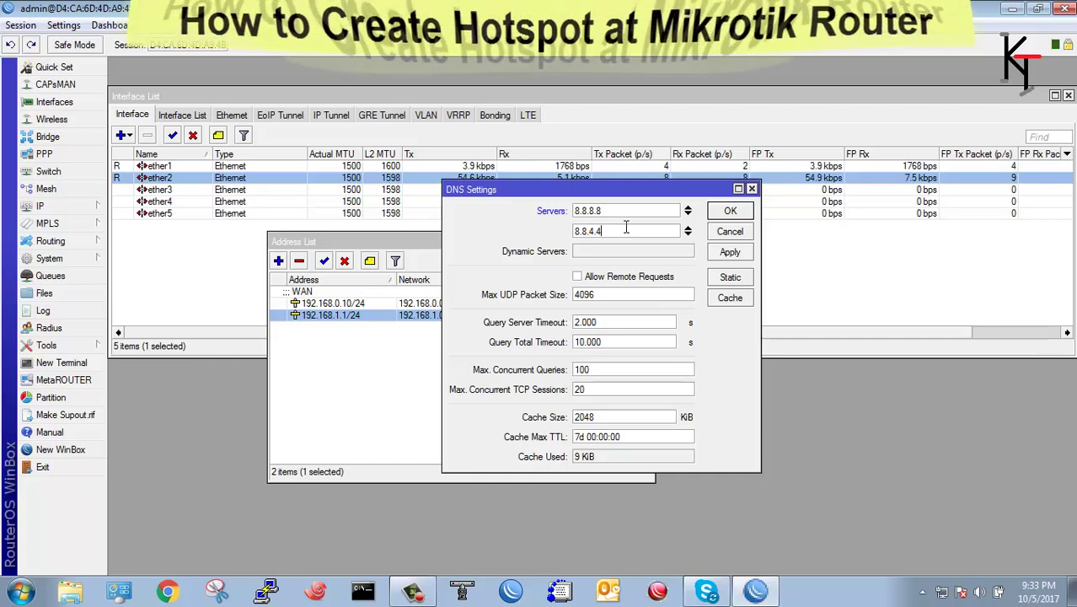
click(731, 253)
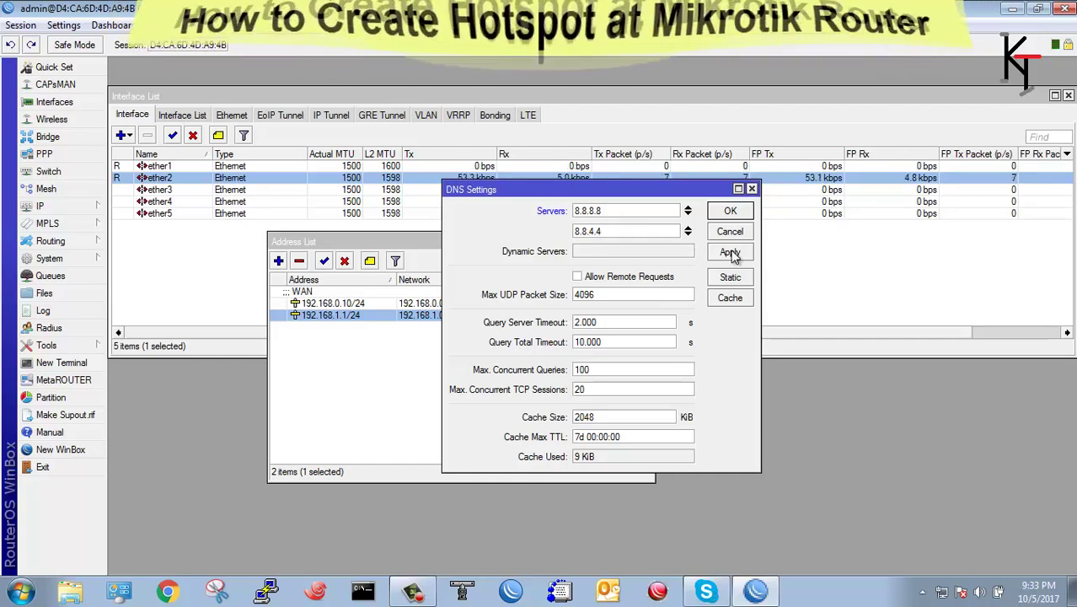
click(730, 211)
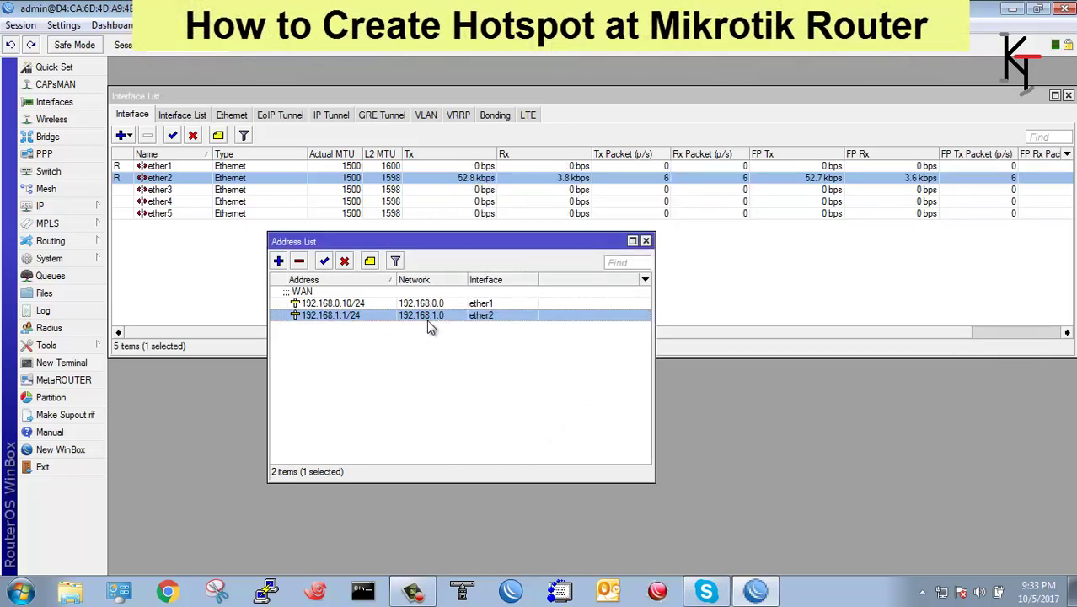
click(646, 242)
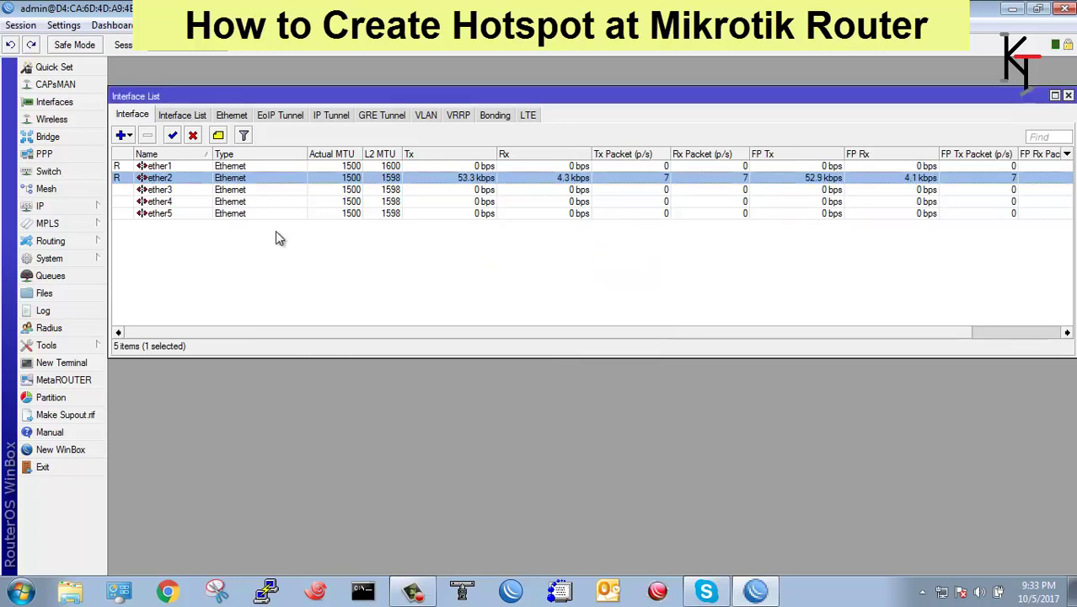
Launch the Hotspot Setup wizard and choose ether2 as the HotSpot Interface.
click(72, 207)
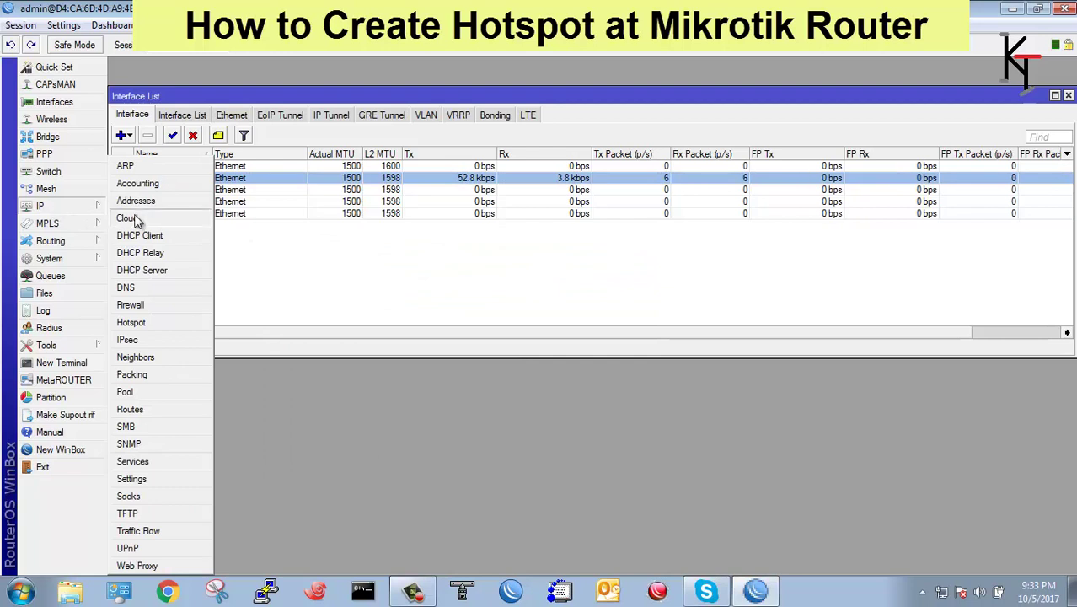
click(132, 323)
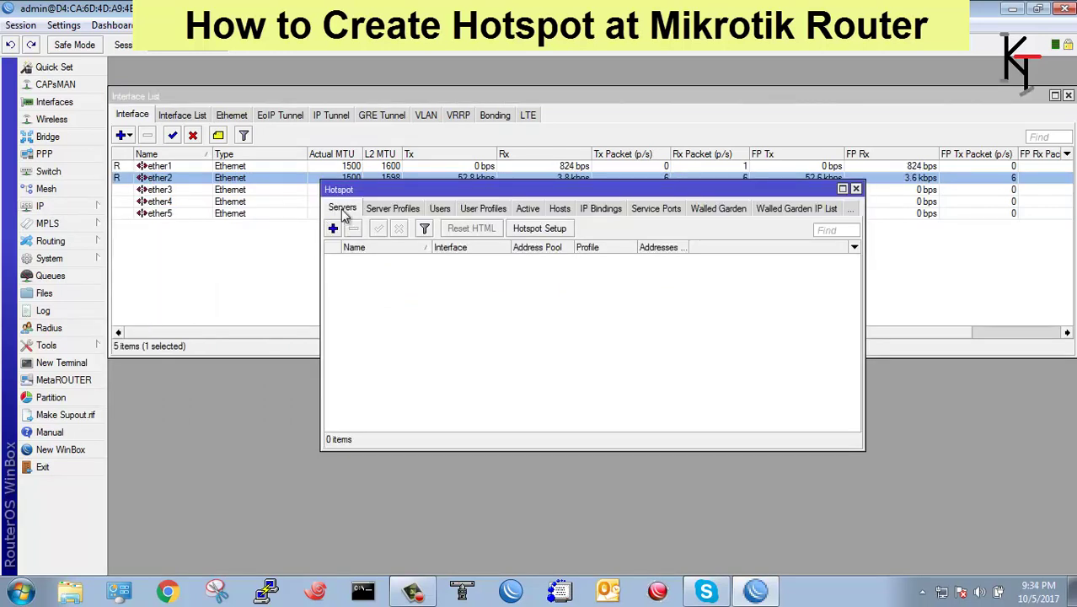
click(534, 230)
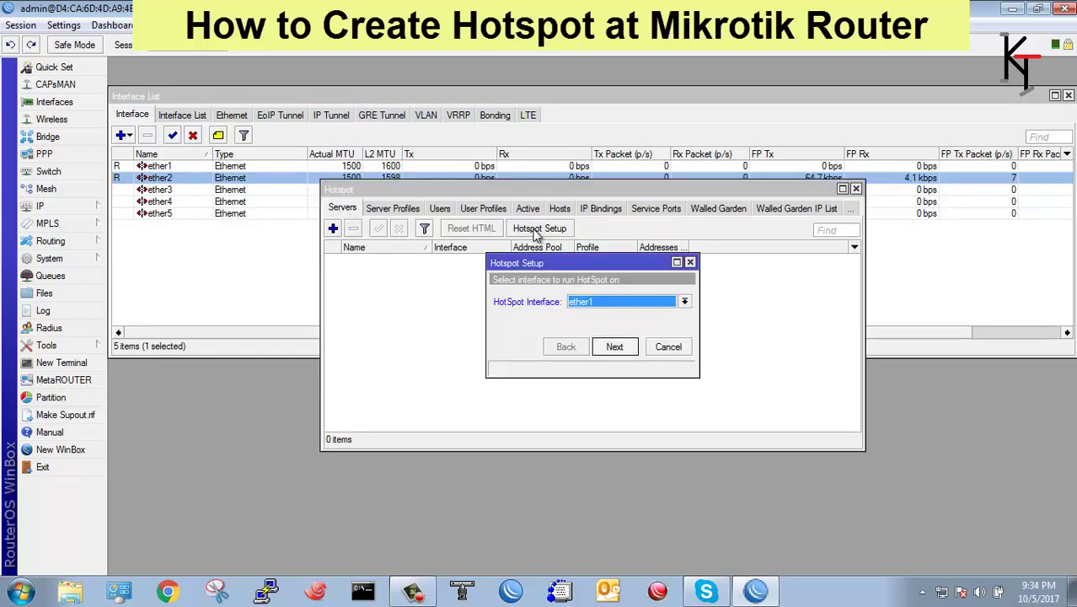
click(686, 305)
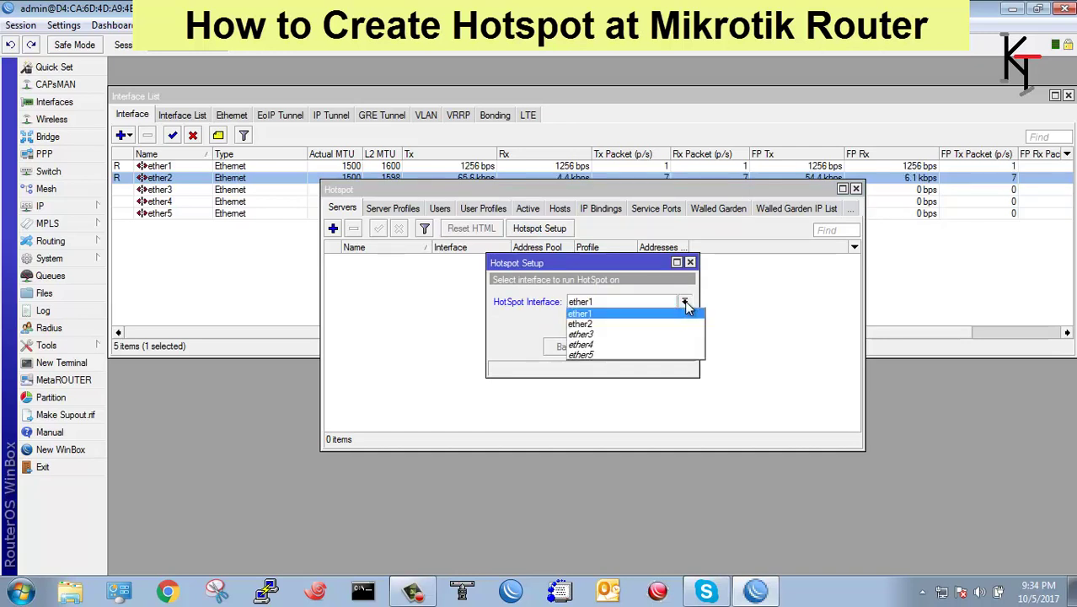
click(597, 325)
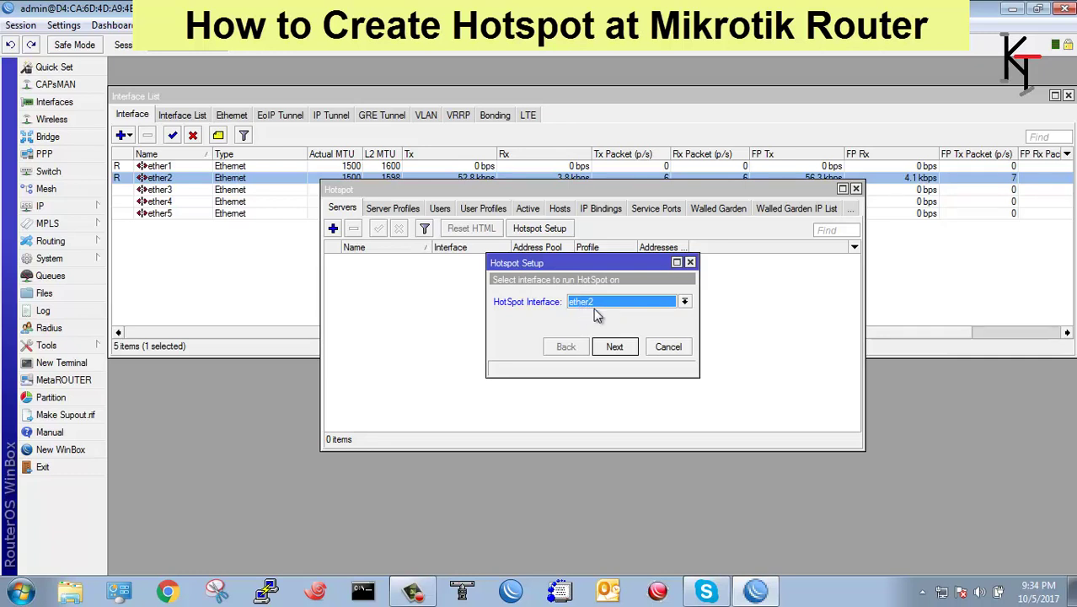
Keep 192.168.1.1/24 as the hotspot local address with Masquerade Network enabled.
click(614, 348)
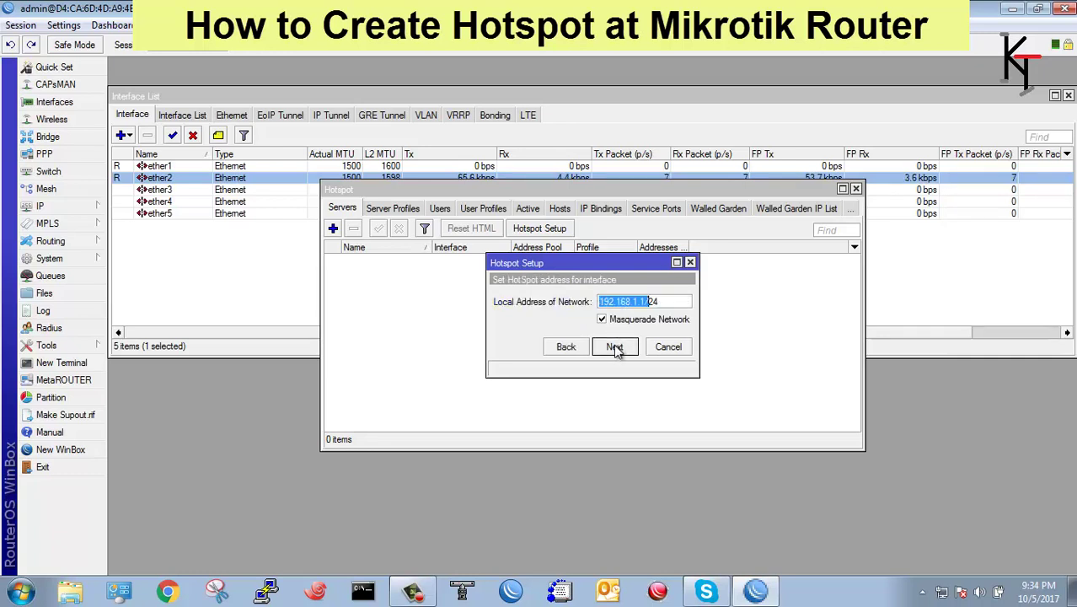
click(664, 306)
double_click(664, 305)
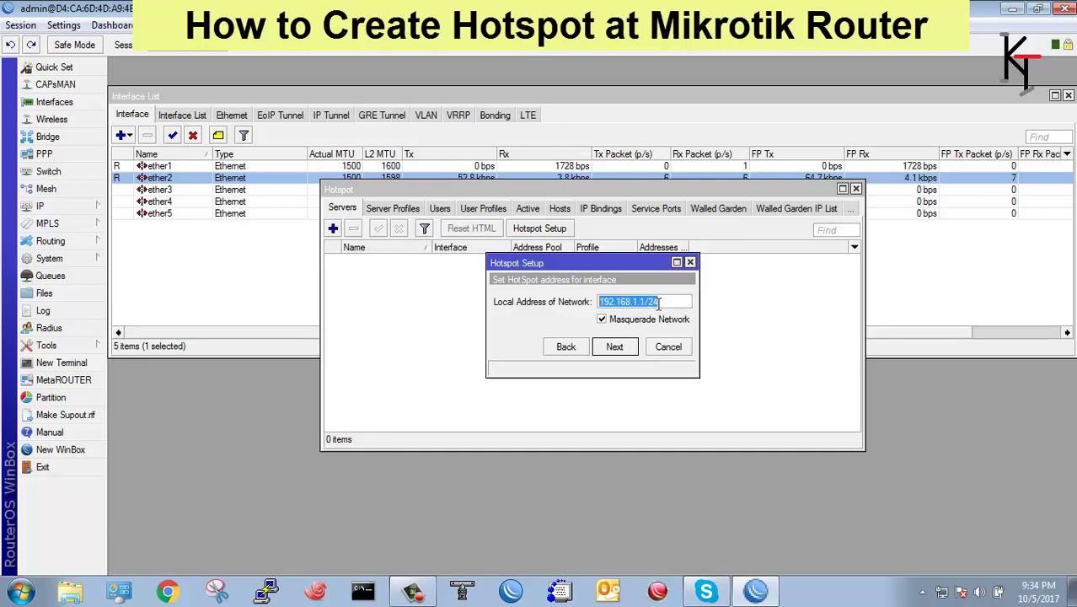
click(616, 348)
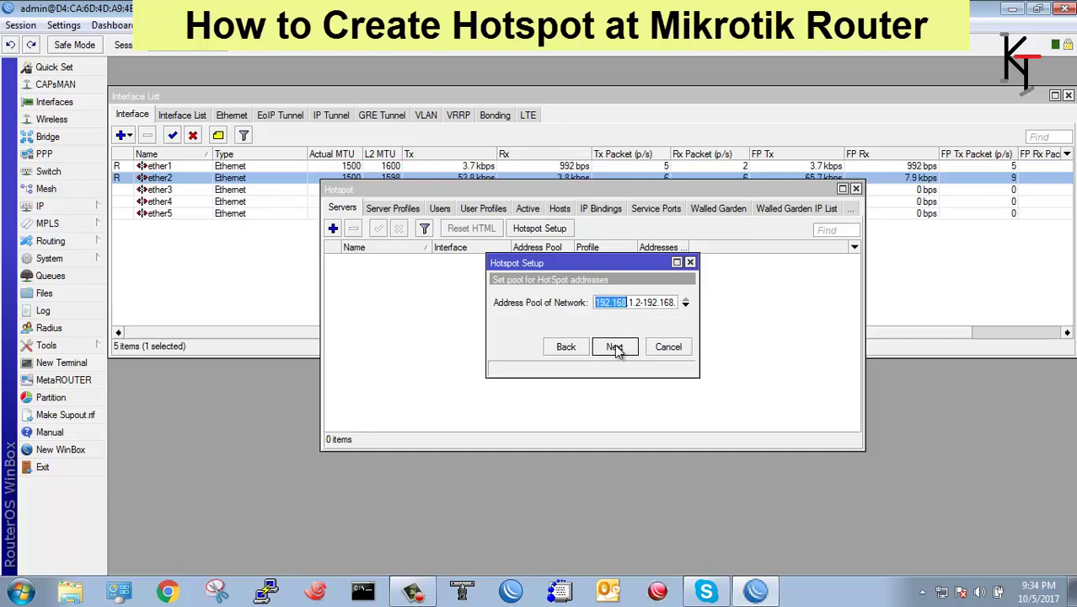
Change the hotspot address pool from 192.168.1.2-192.168.1.254 to 192.168.1.10-192.168.1.20.
drag(699, 321, 827, 317)
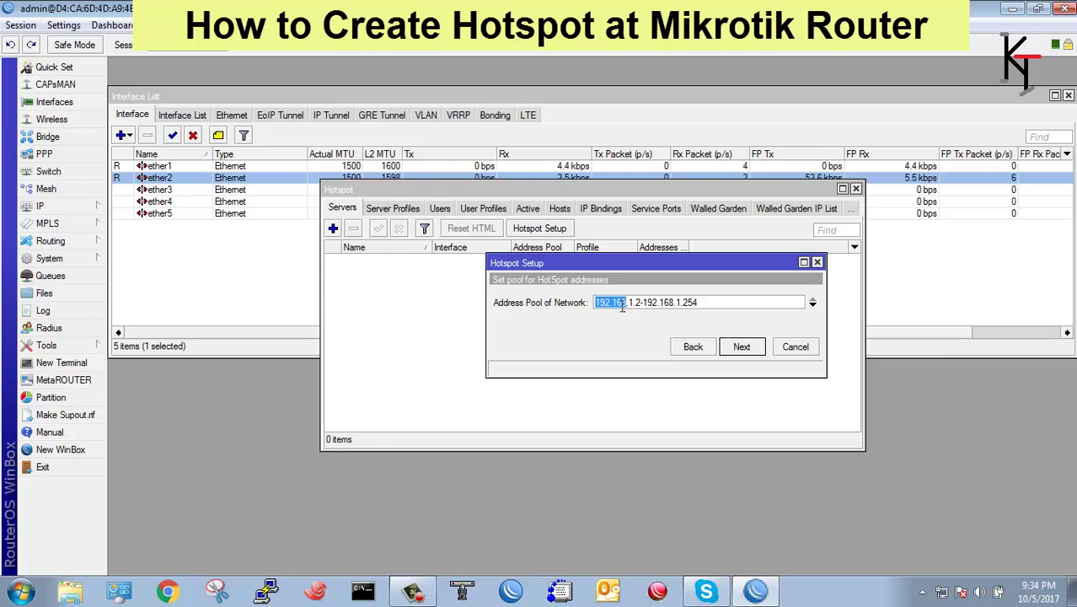
click(641, 303)
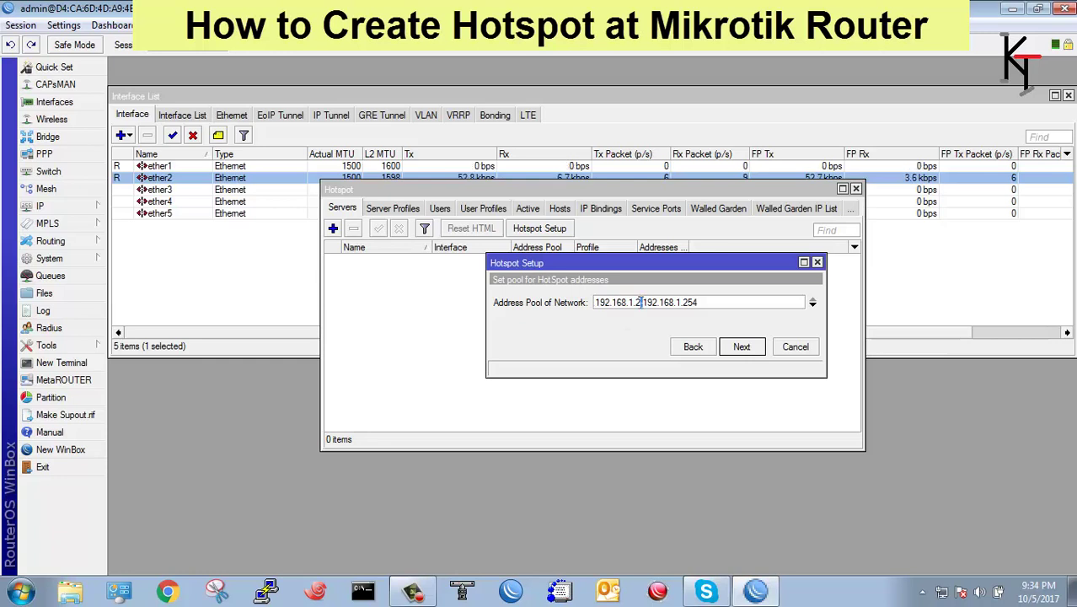
click(640, 304)
key(BackSpace)
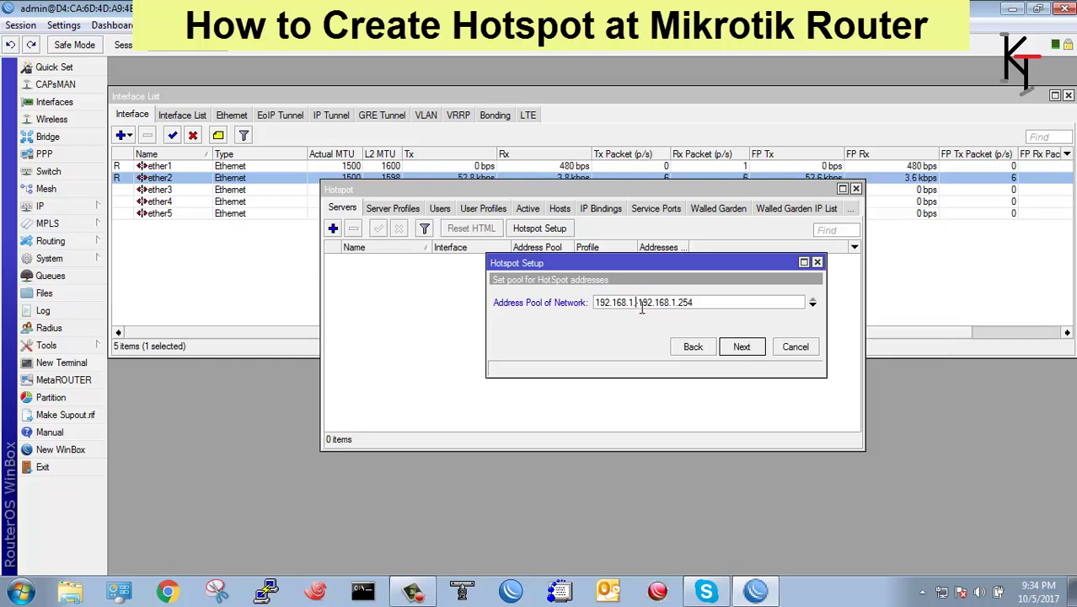
text(10)
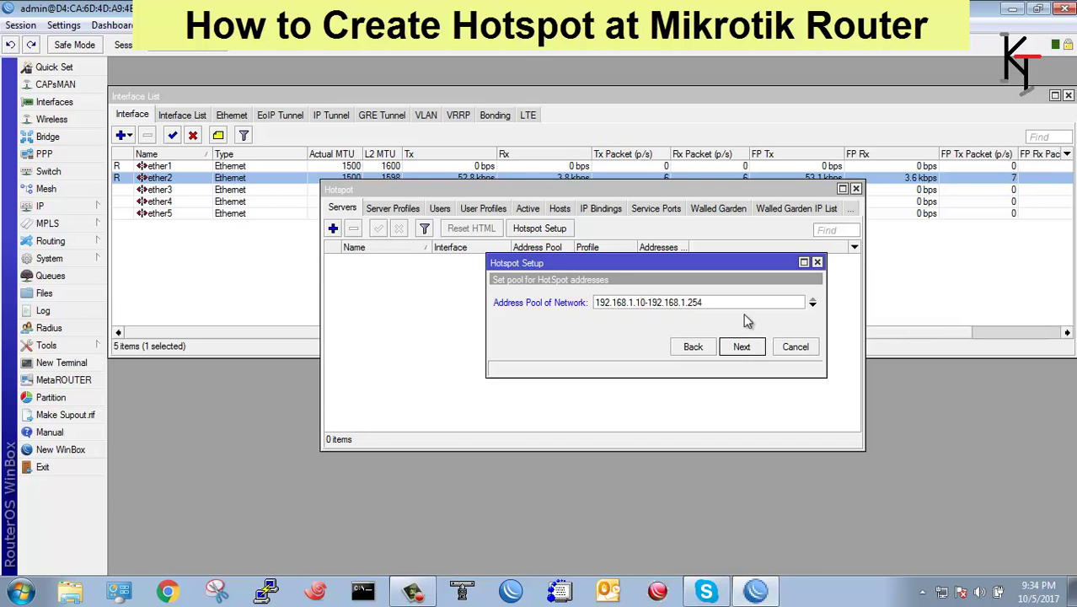
click(720, 302)
key(BackSpace)
text(0)
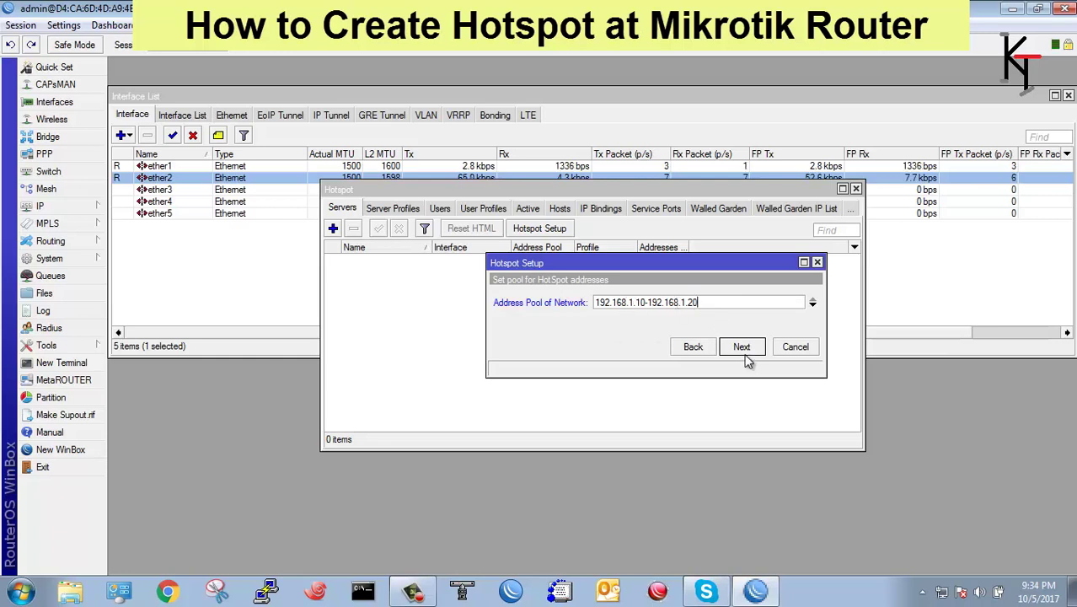
click(742, 348)
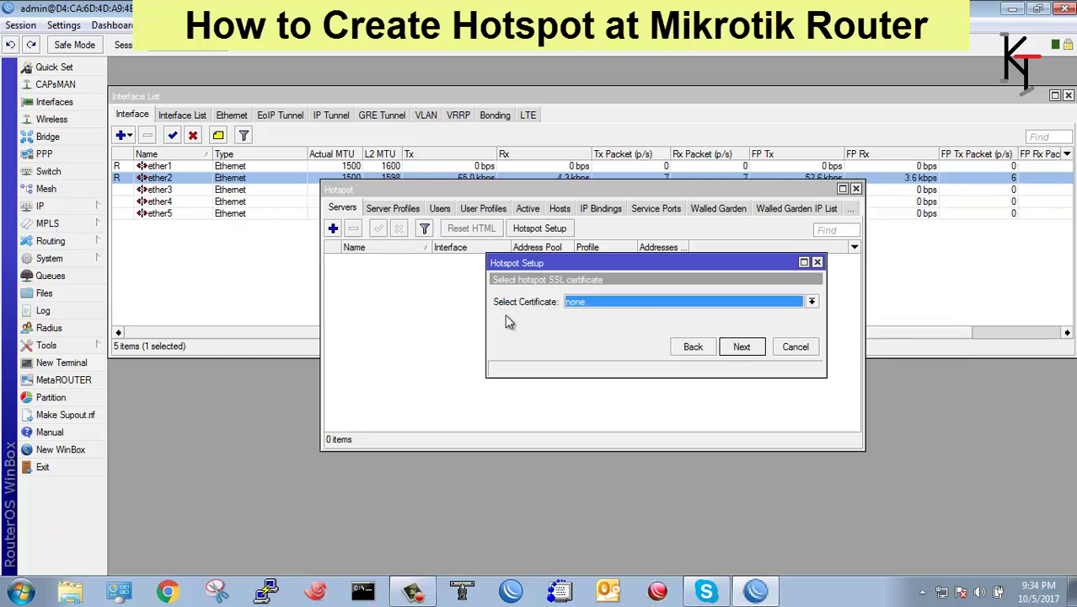
Skip the certificate, SMTP and DNS server pages and set DNS Name kazitalim.com.
click(742, 347)
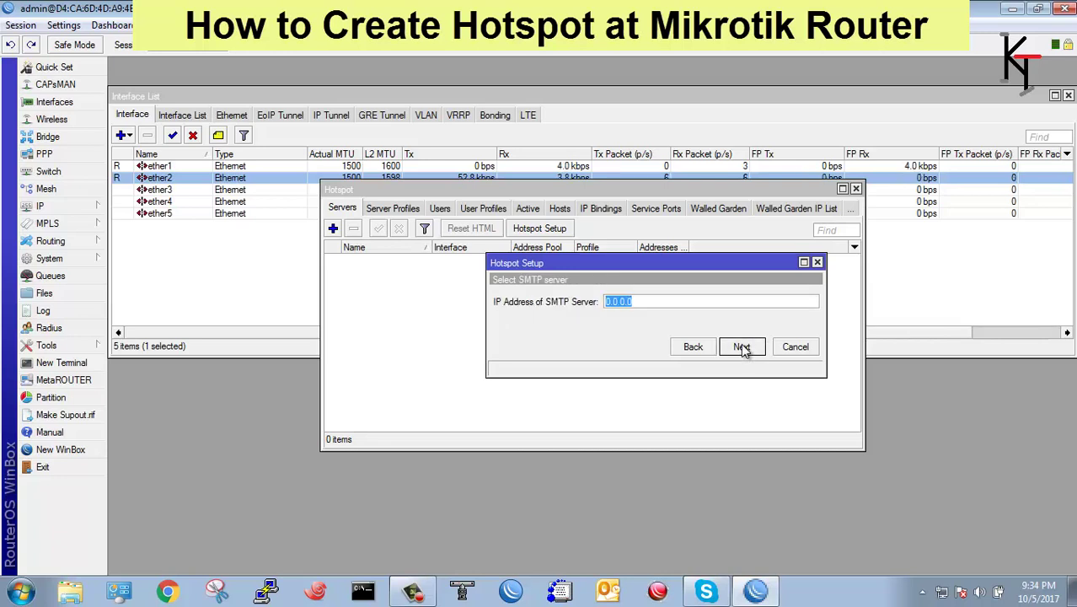
click(742, 347)
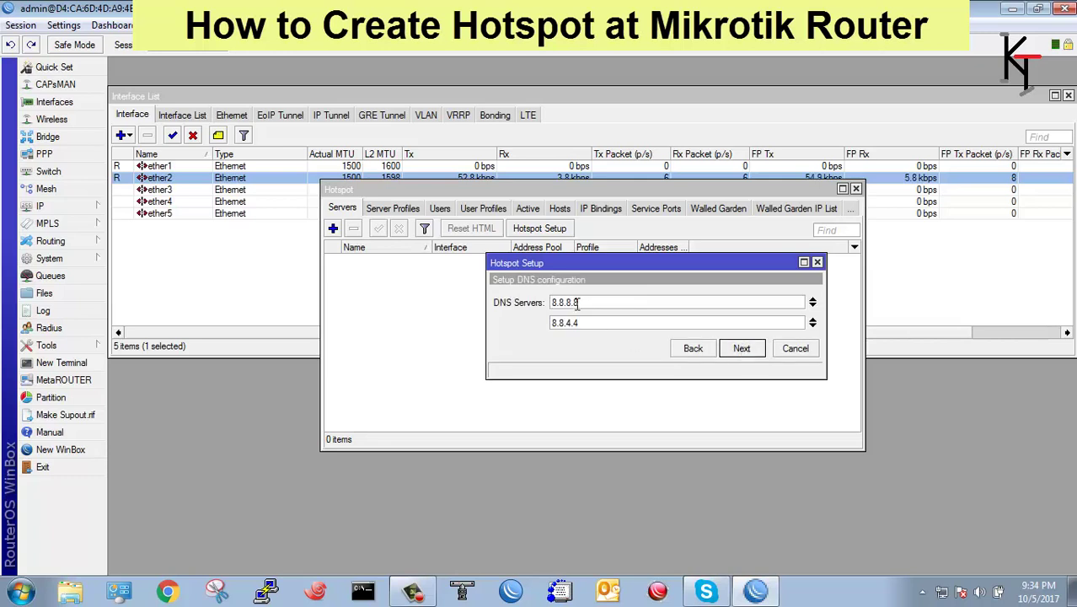
click(739, 351)
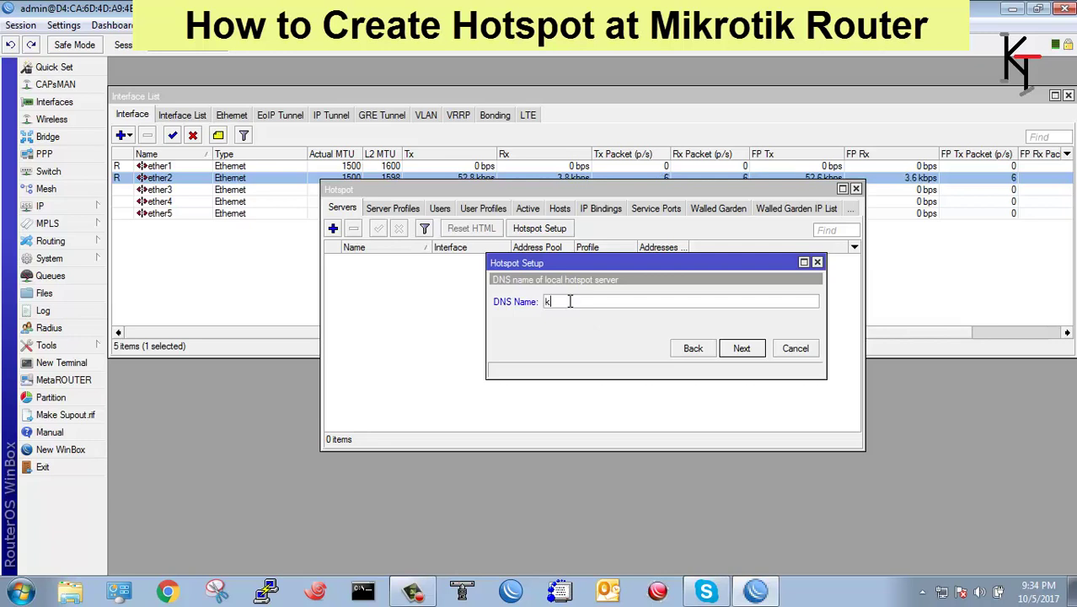
text(italim.com)
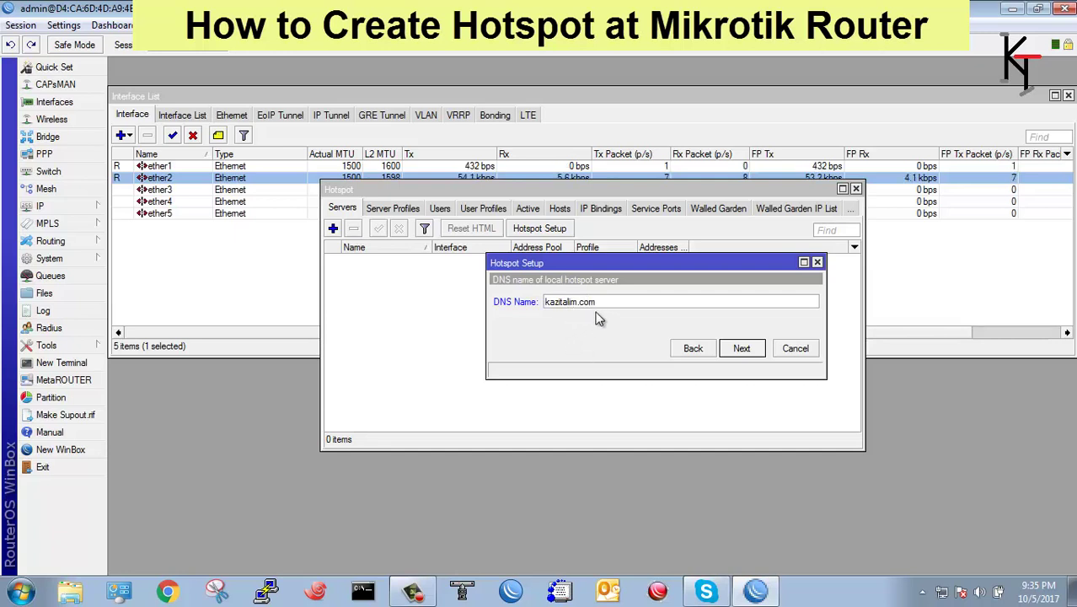
click(742, 351)
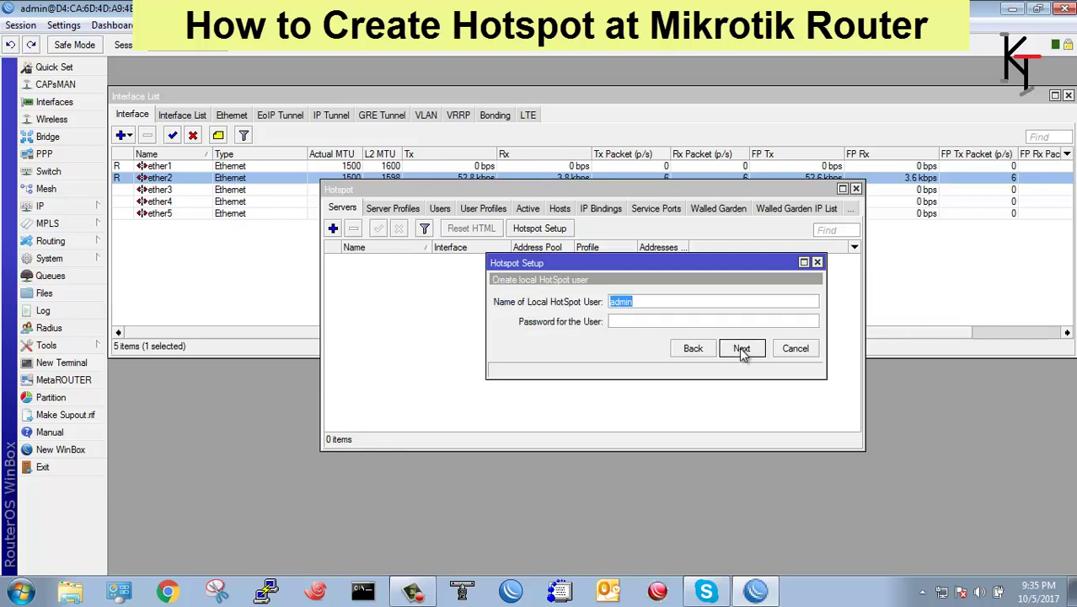
Enter the admin hotspot user's password and finish the wizard, creating hotspot1.
click(632, 320)
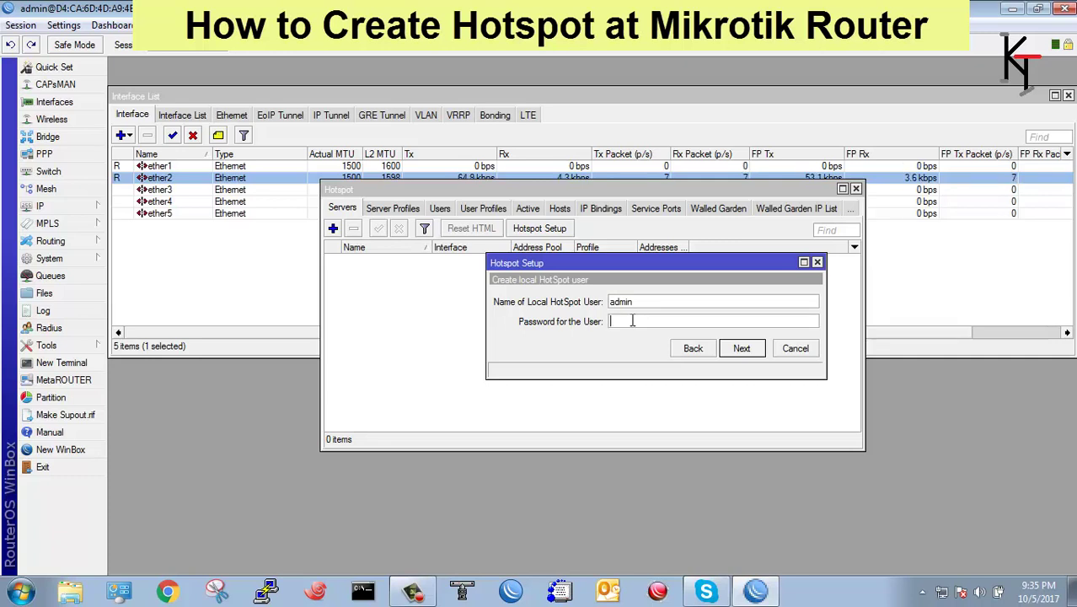
text(234)
click(745, 354)
click(583, 312)
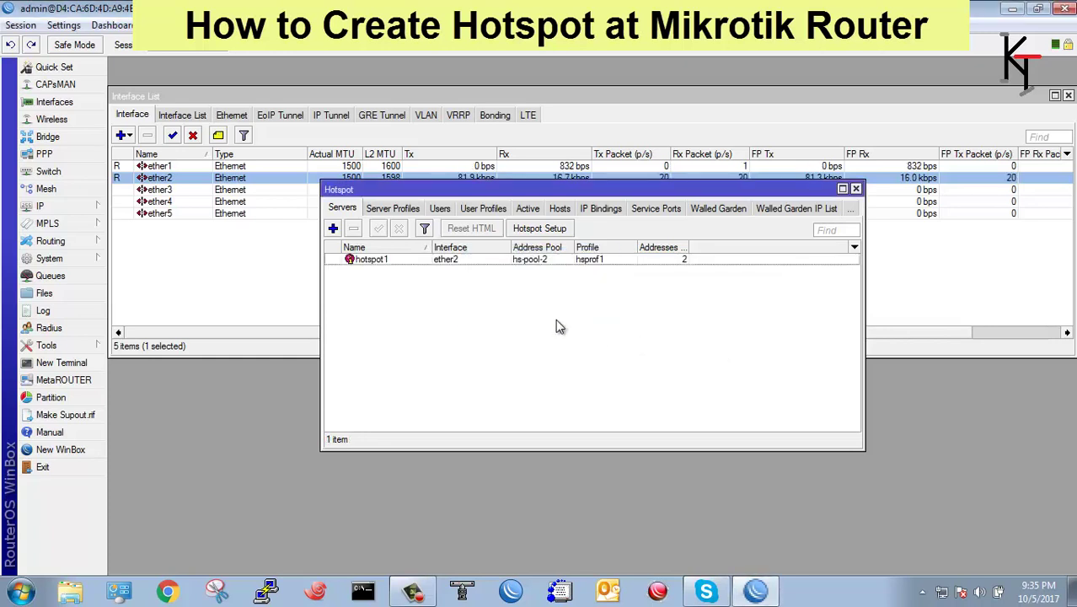
Uncheck Cookie login in server profile hsprof1, leaving HTTP CHAP, apply and close it.
click(389, 262)
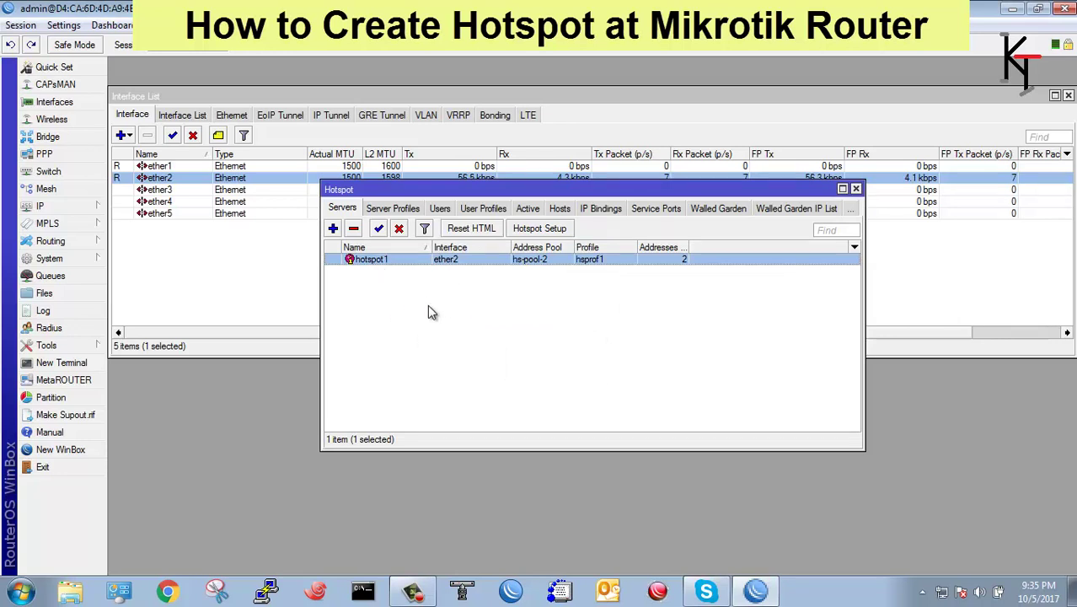
click(390, 210)
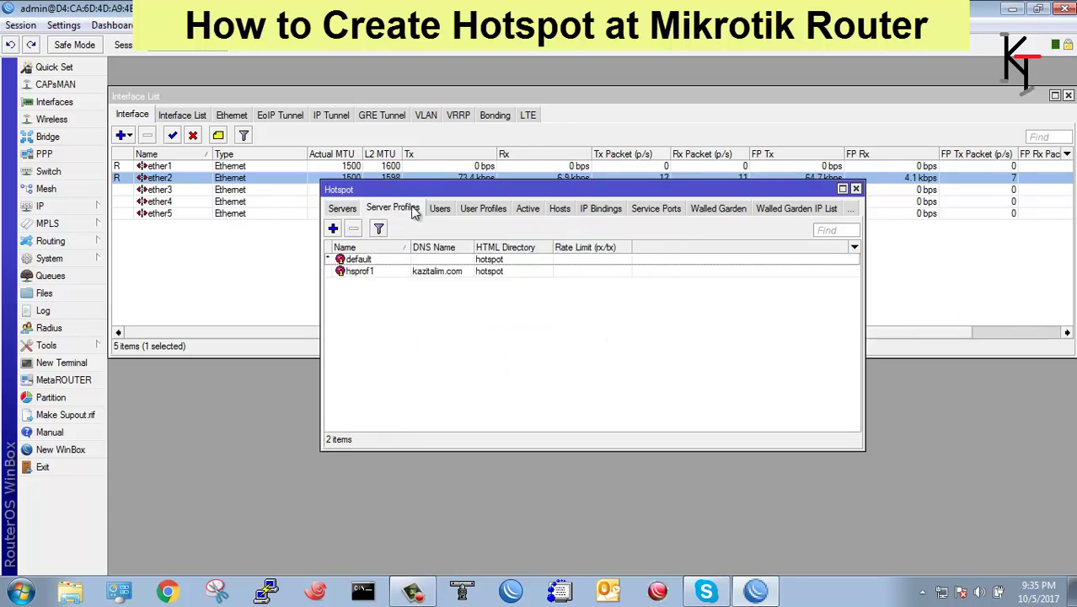
click(427, 274)
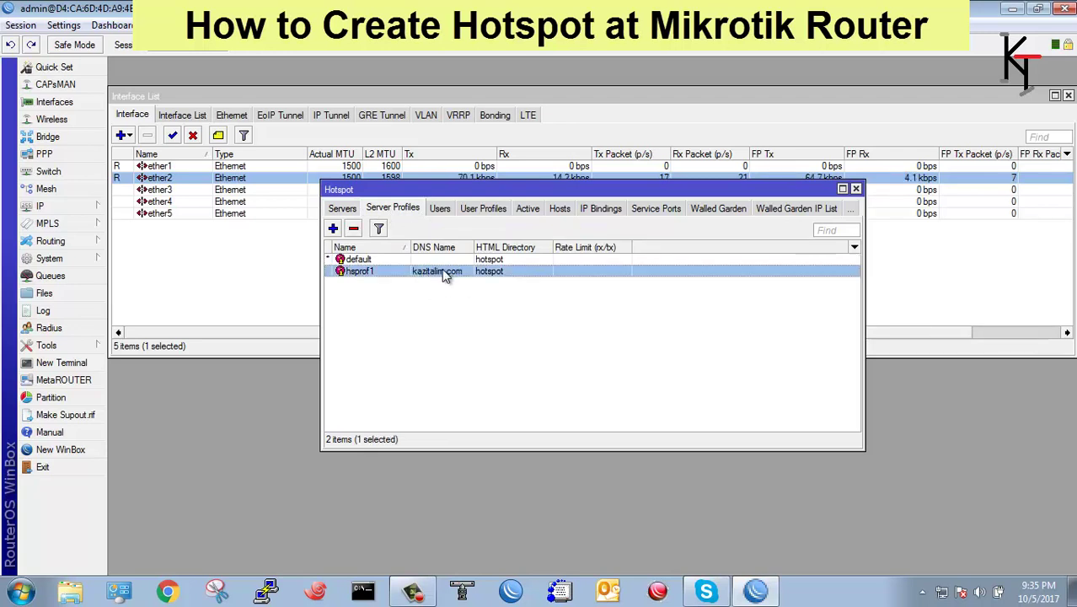
double_click(442, 269)
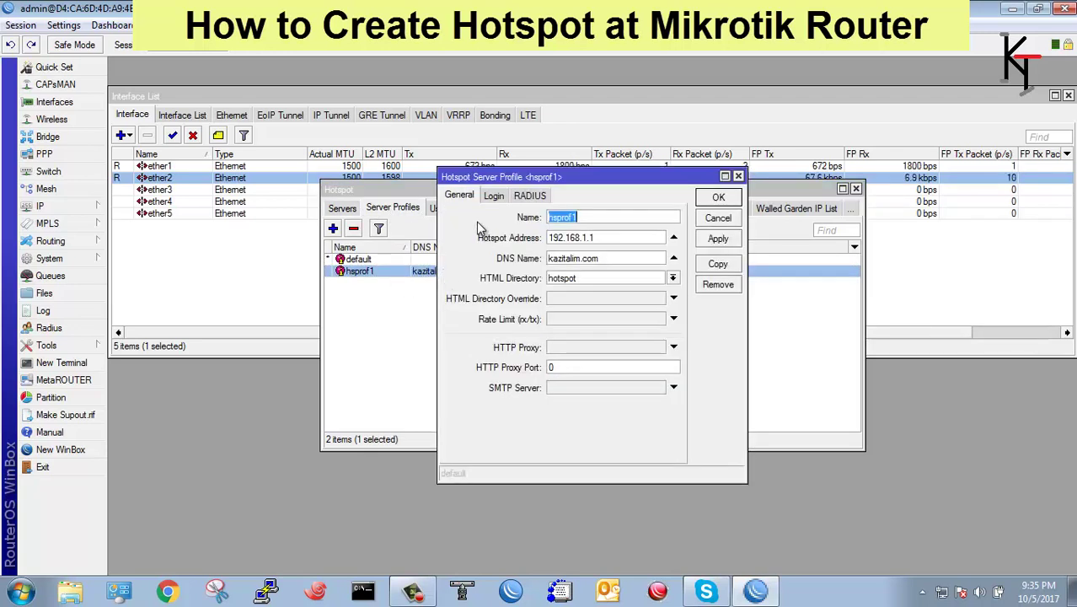
click(490, 197)
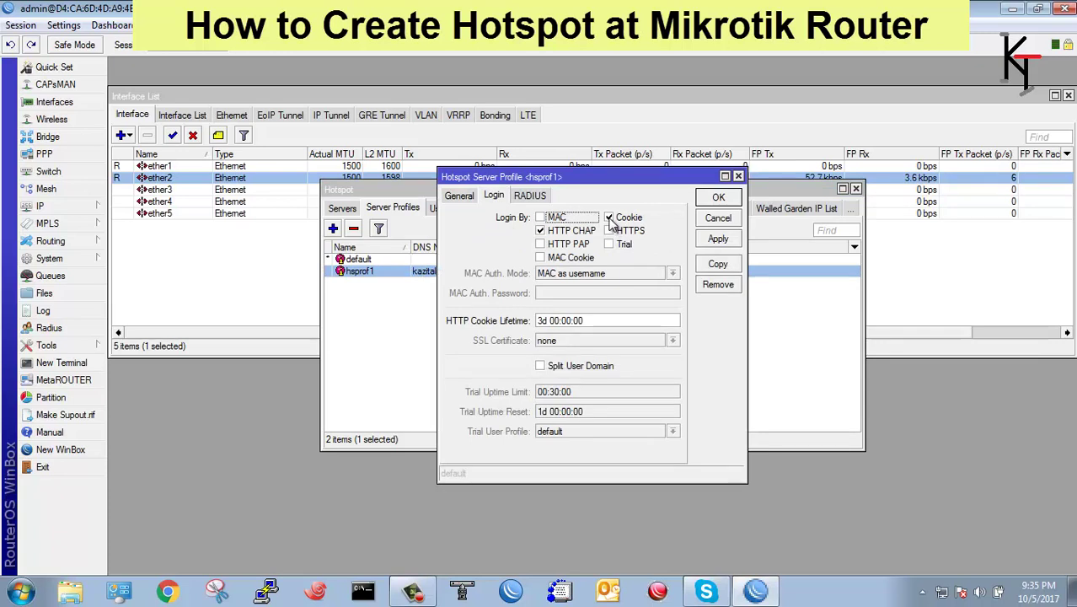
click(609, 218)
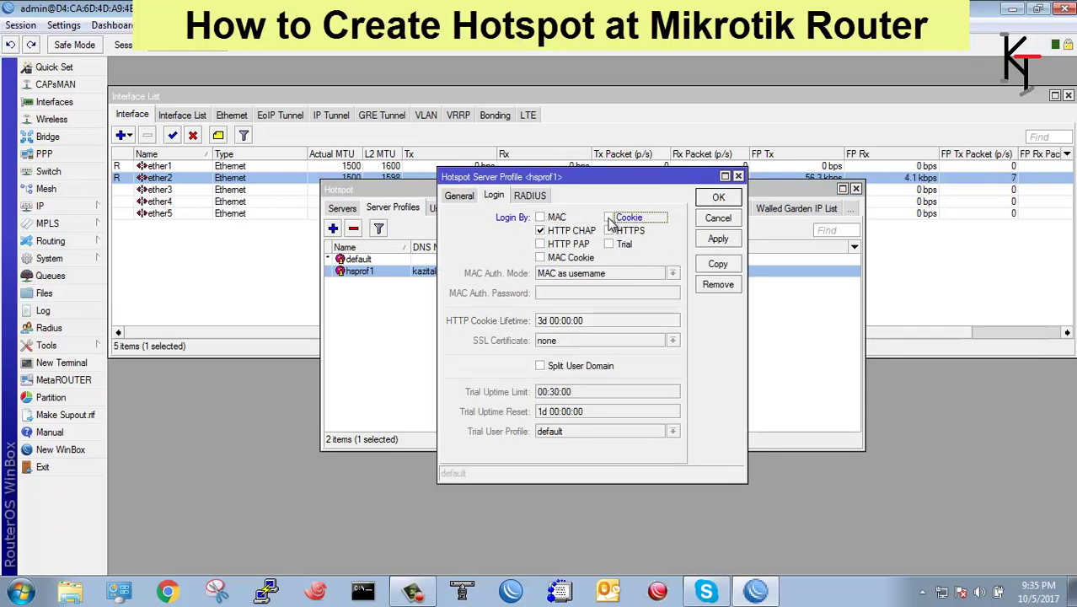
click(718, 239)
click(460, 195)
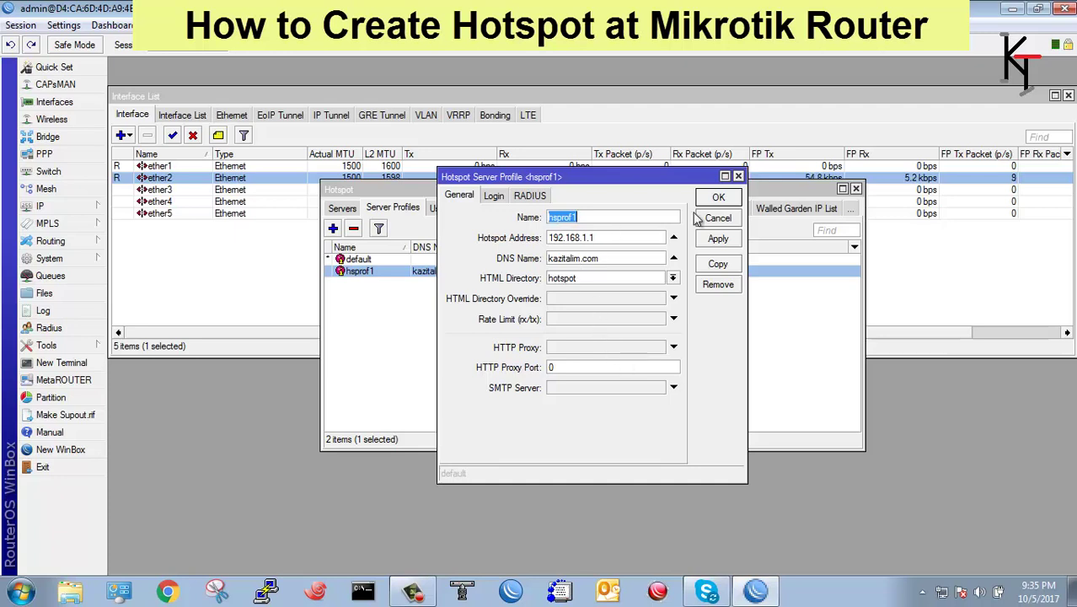
click(739, 177)
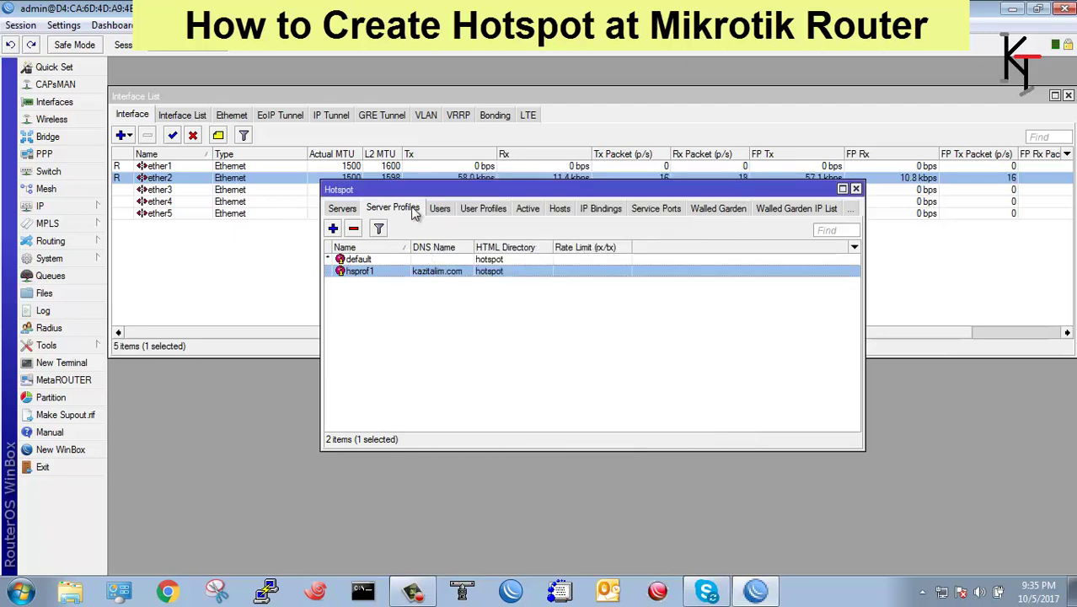
Create a new user profile named 512kbps using address pool hs-pool-2.
click(460, 209)
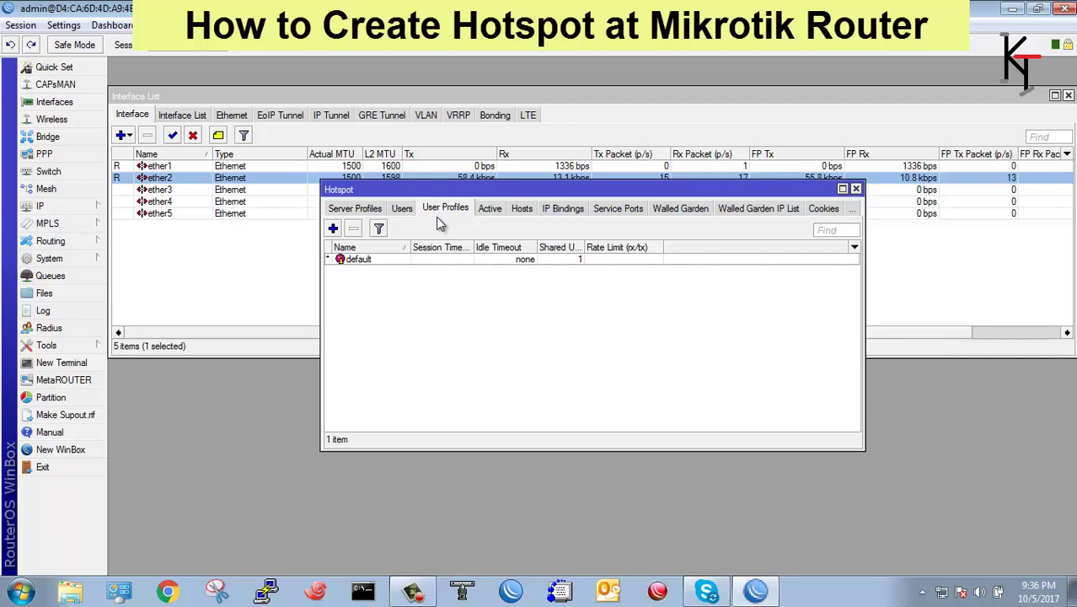
click(333, 229)
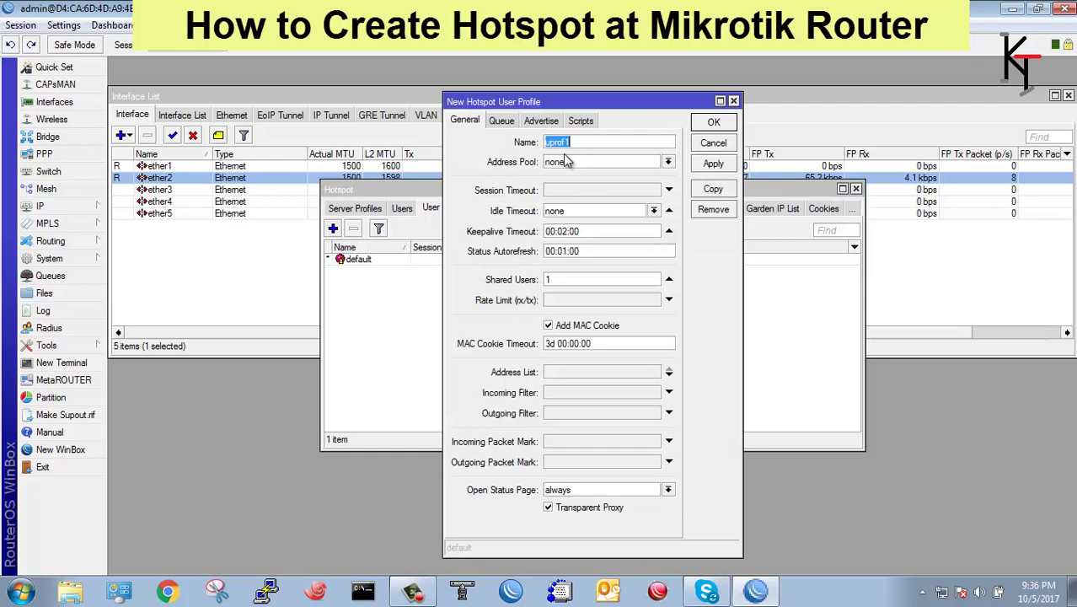
text(512kbps)
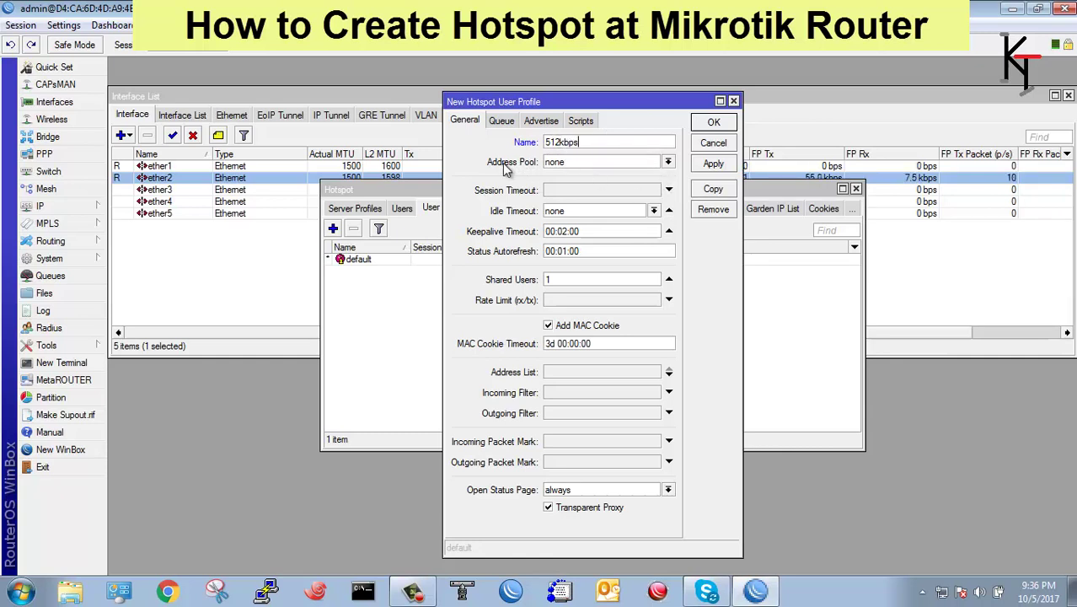
click(668, 164)
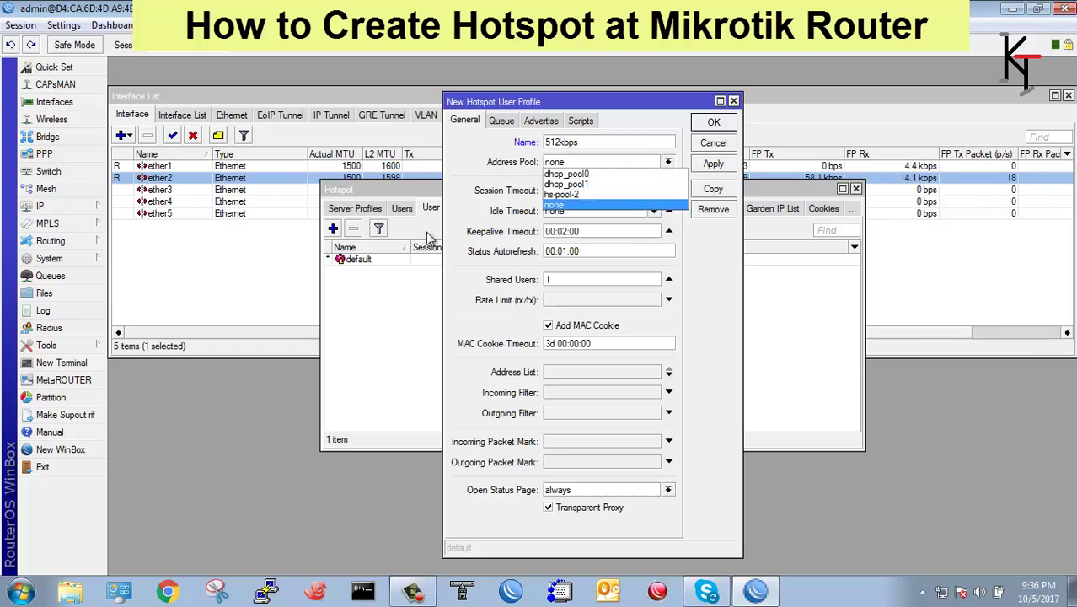
key(Return)
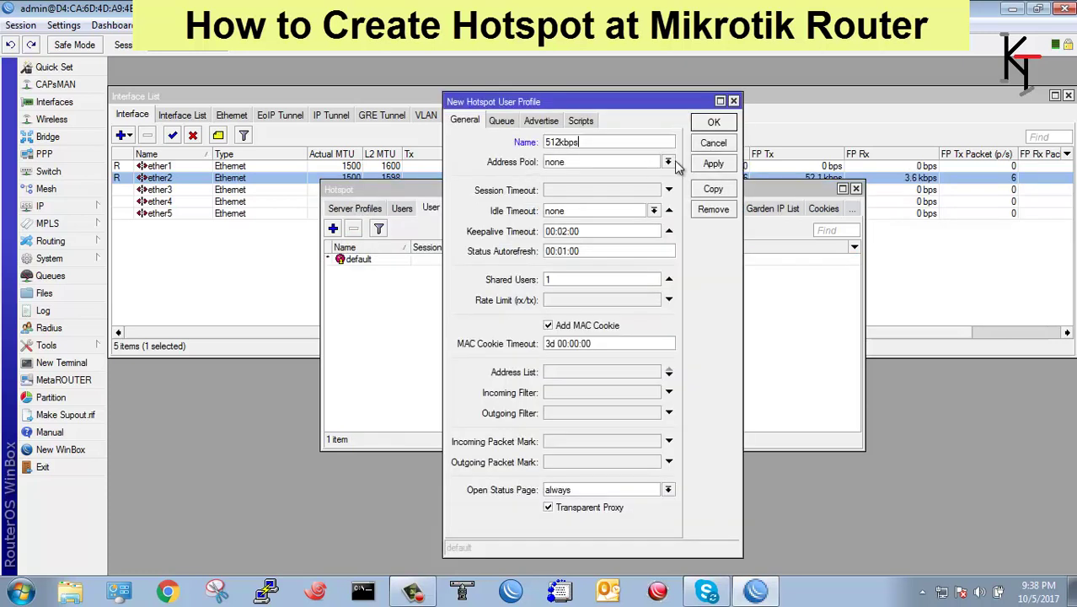
click(668, 162)
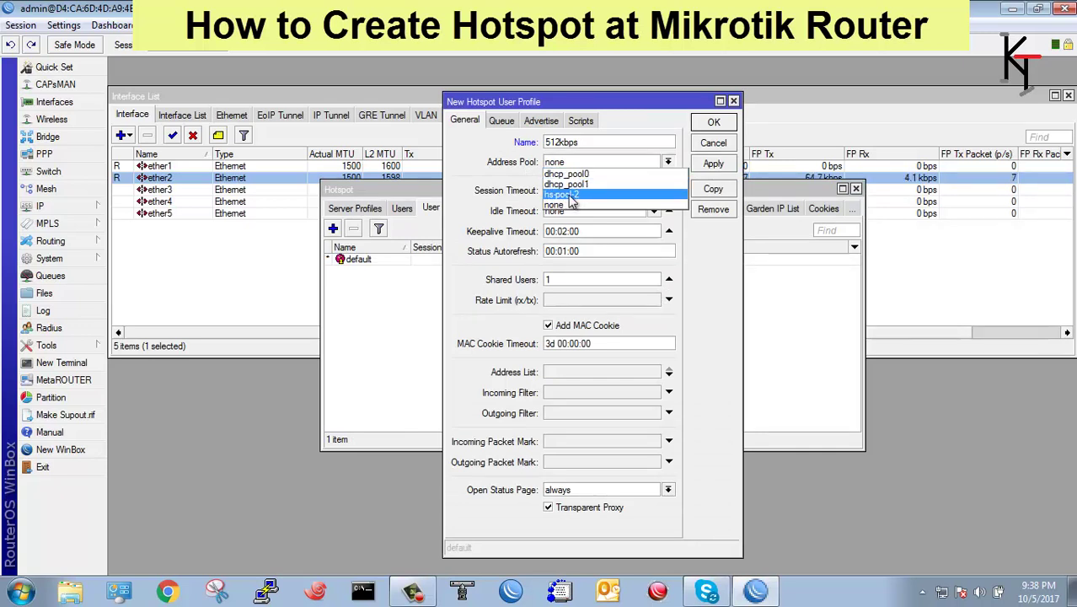
click(570, 195)
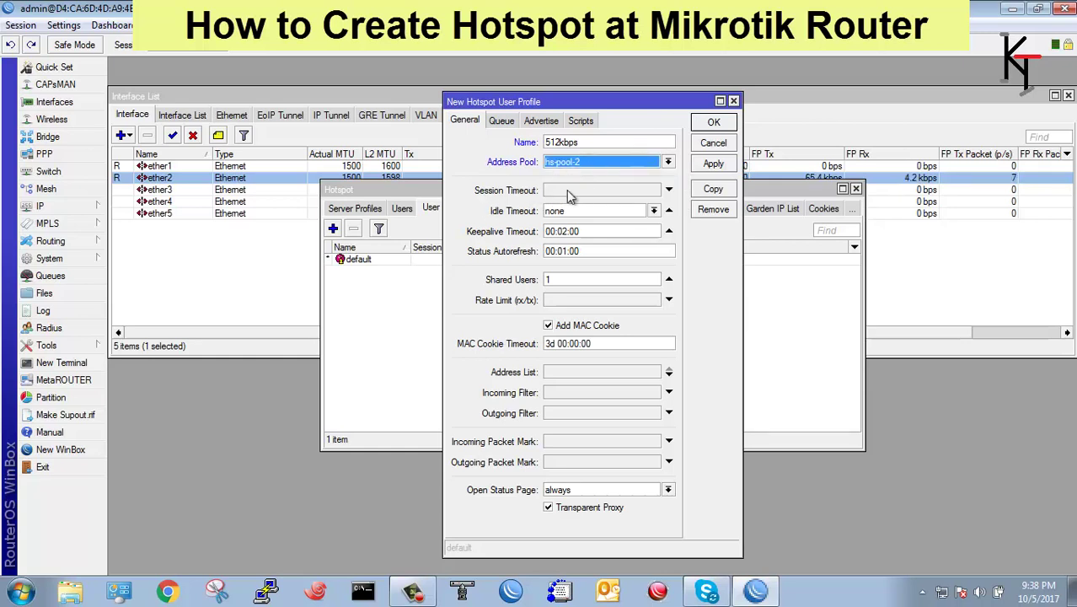
Clear the session timeout, set rate limit 512000/512000, status page HTTP login, and apply.
click(566, 190)
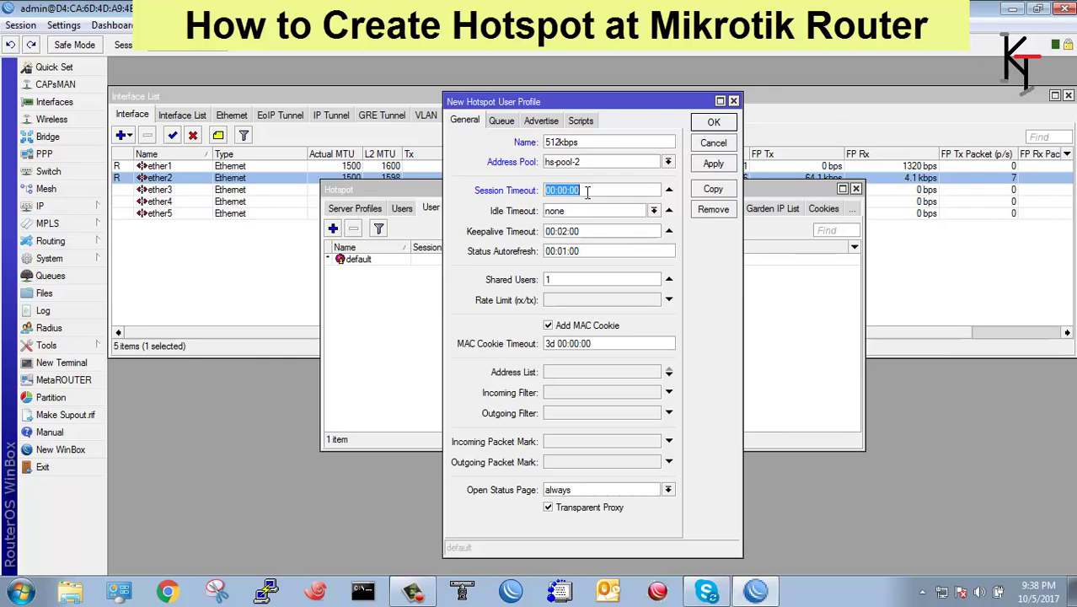
click(669, 190)
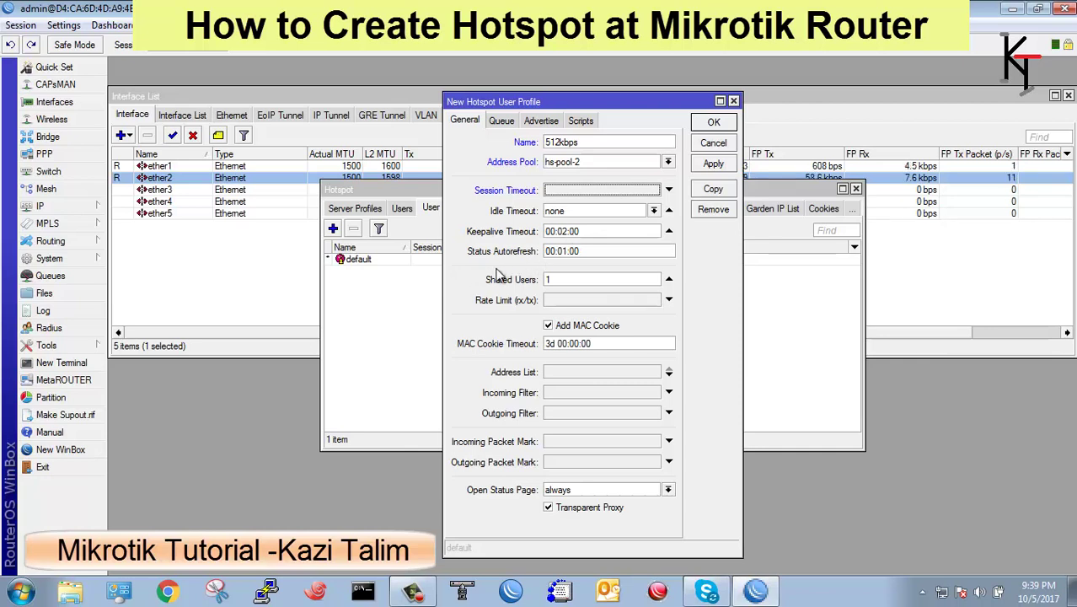
drag(604, 252, 528, 256)
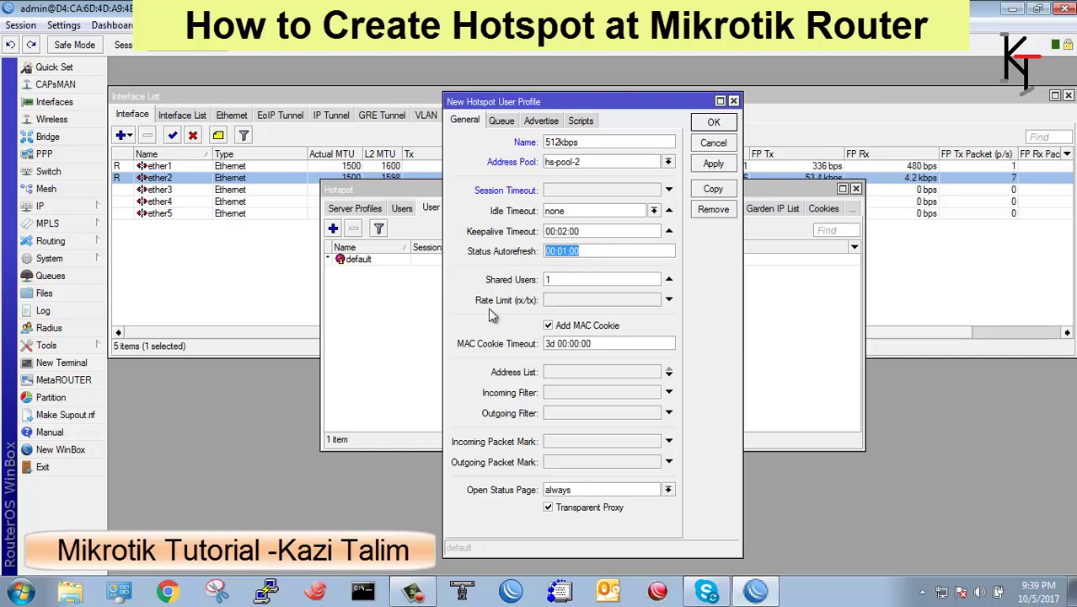
click(560, 301)
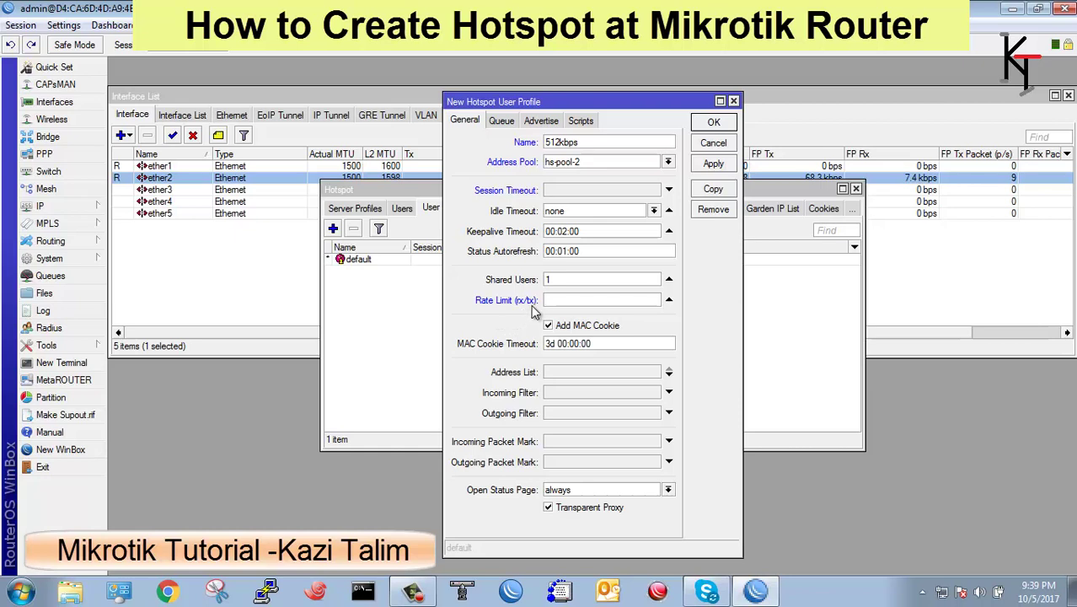
text(5)
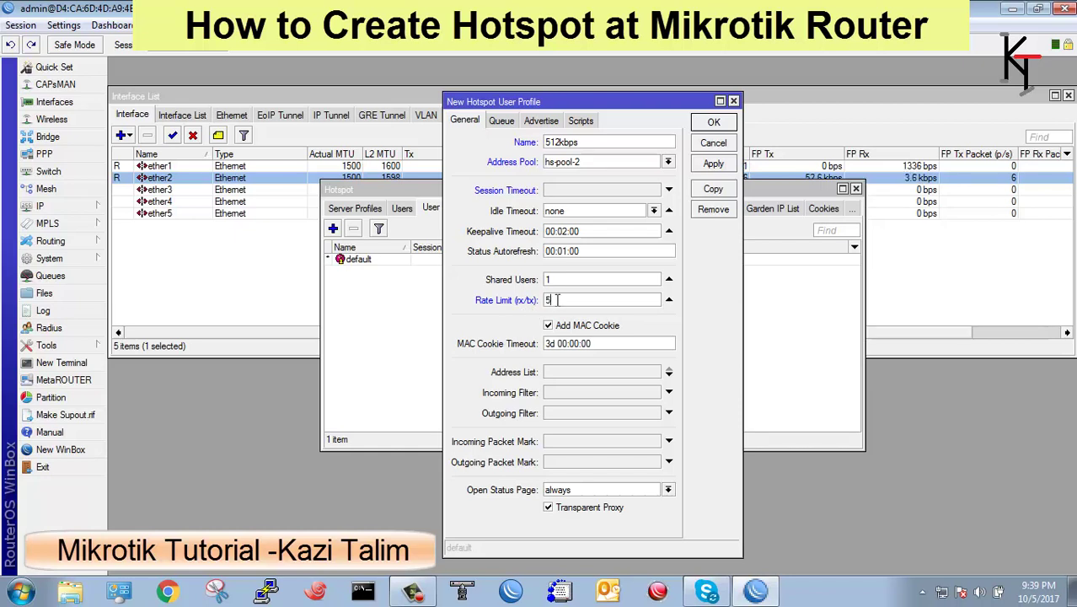
text(12000/512000)
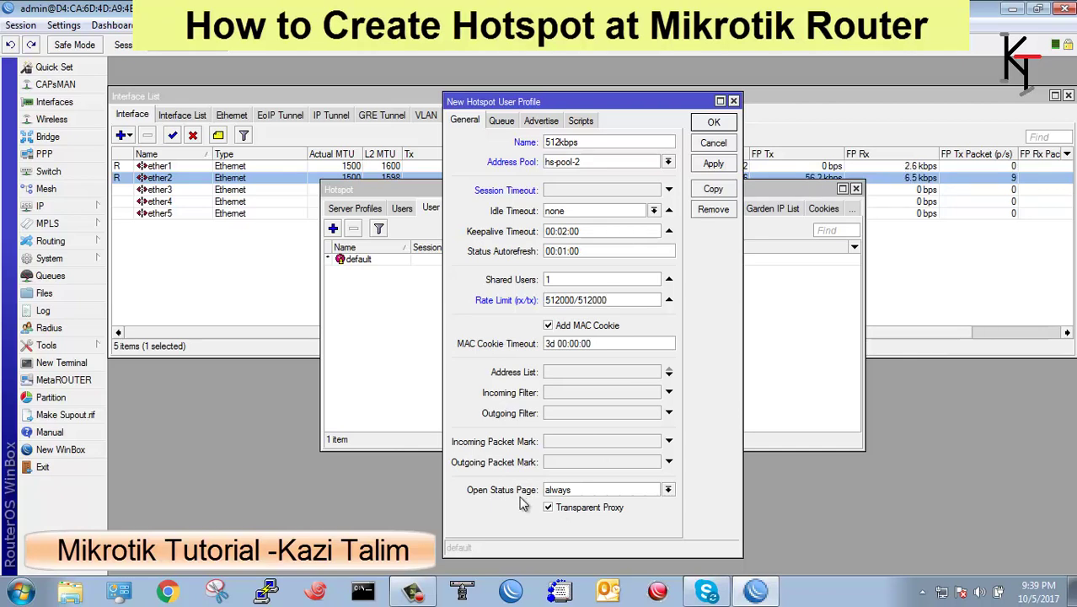
click(668, 490)
click(569, 502)
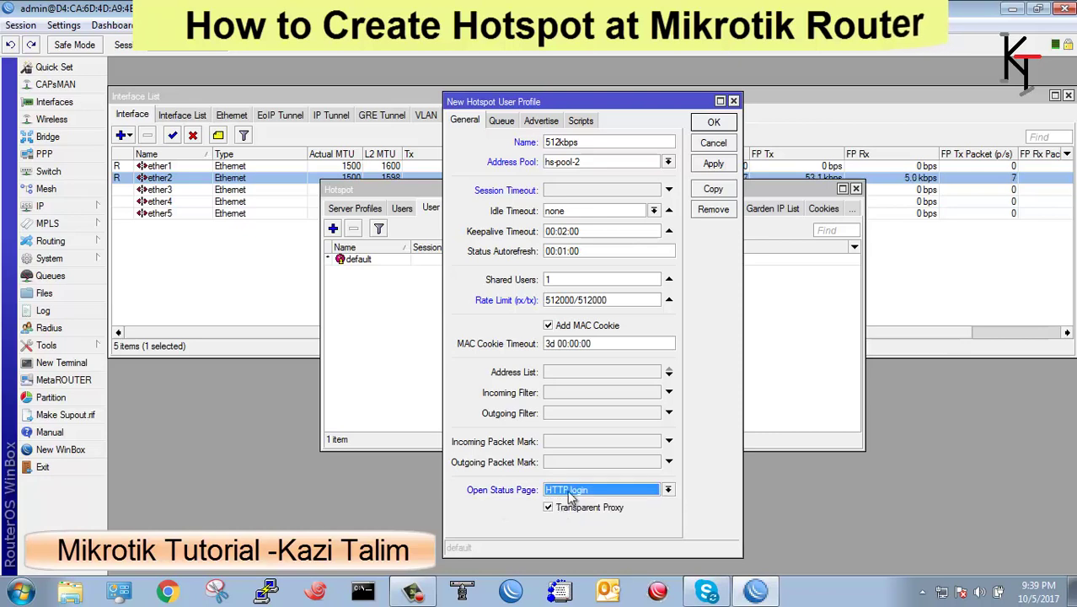
click(713, 166)
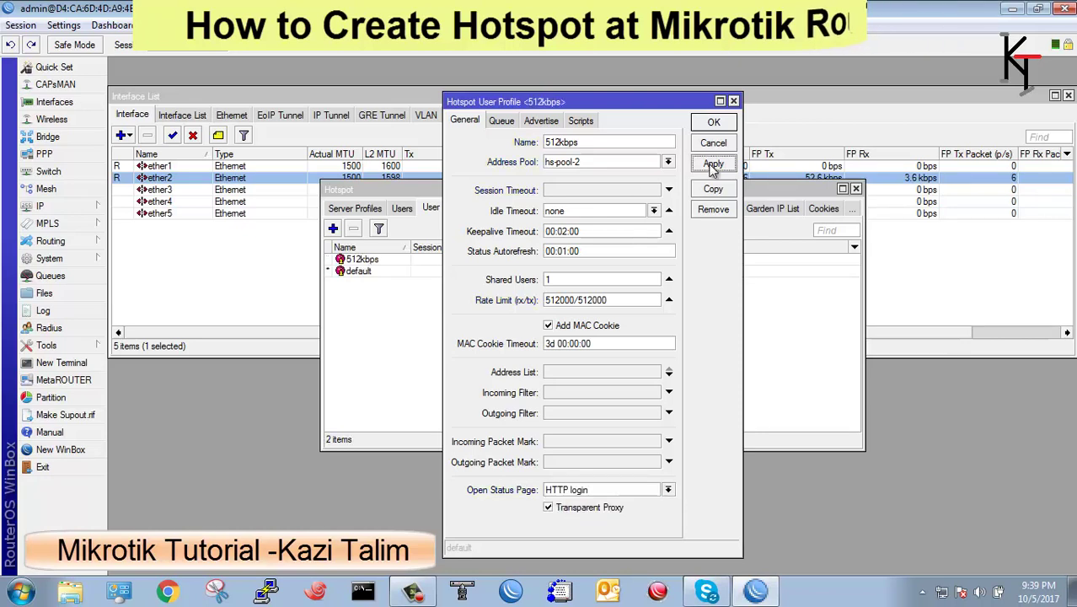
Add a new hotspot user user1 on server hotspot1 and enter its password.
click(713, 124)
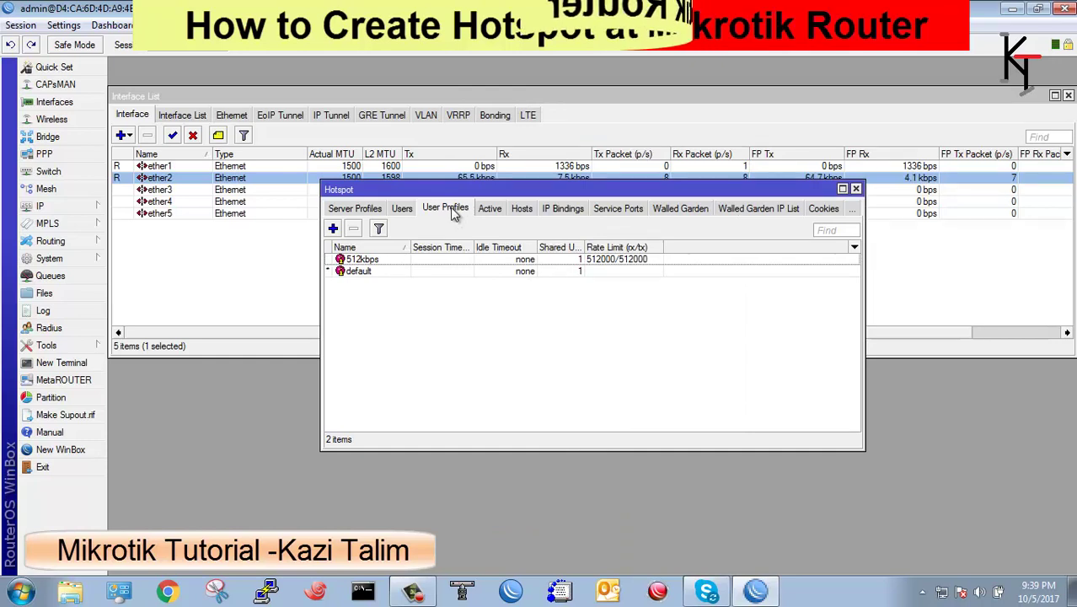
click(402, 208)
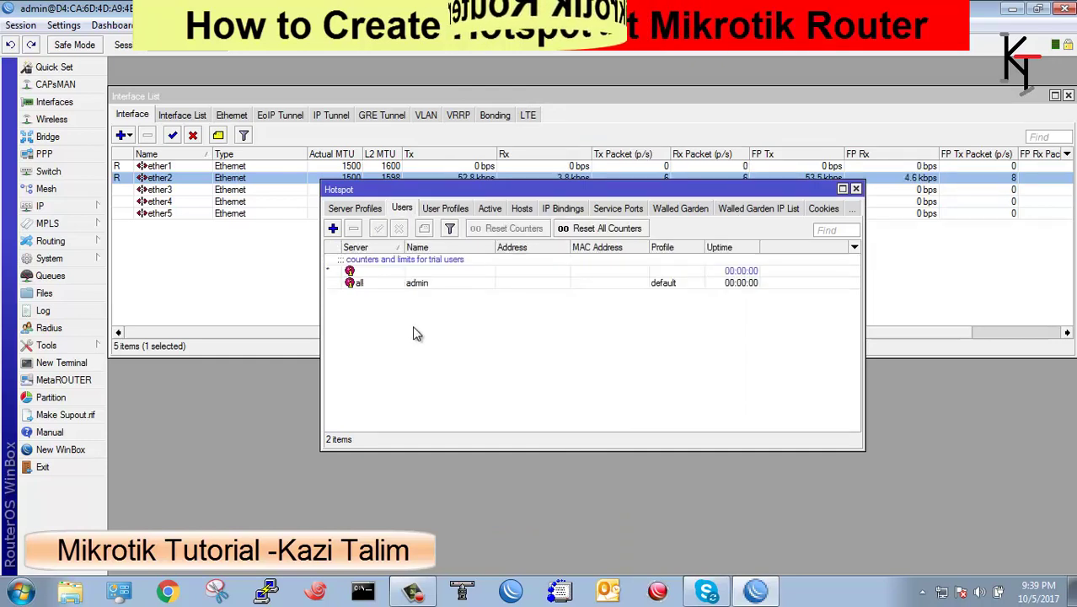
click(333, 228)
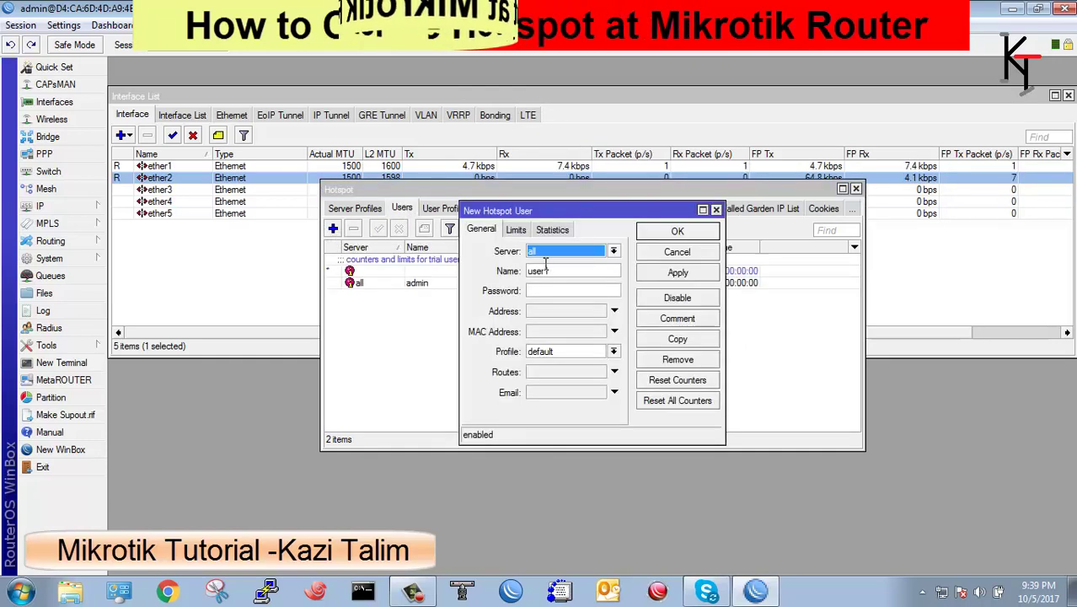
click(613, 251)
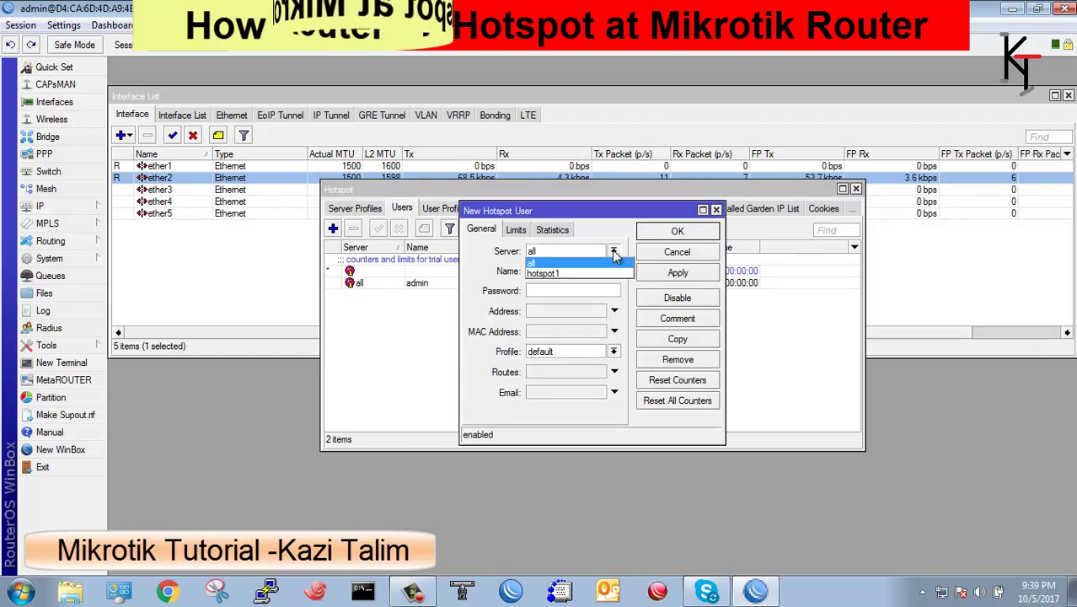
click(563, 272)
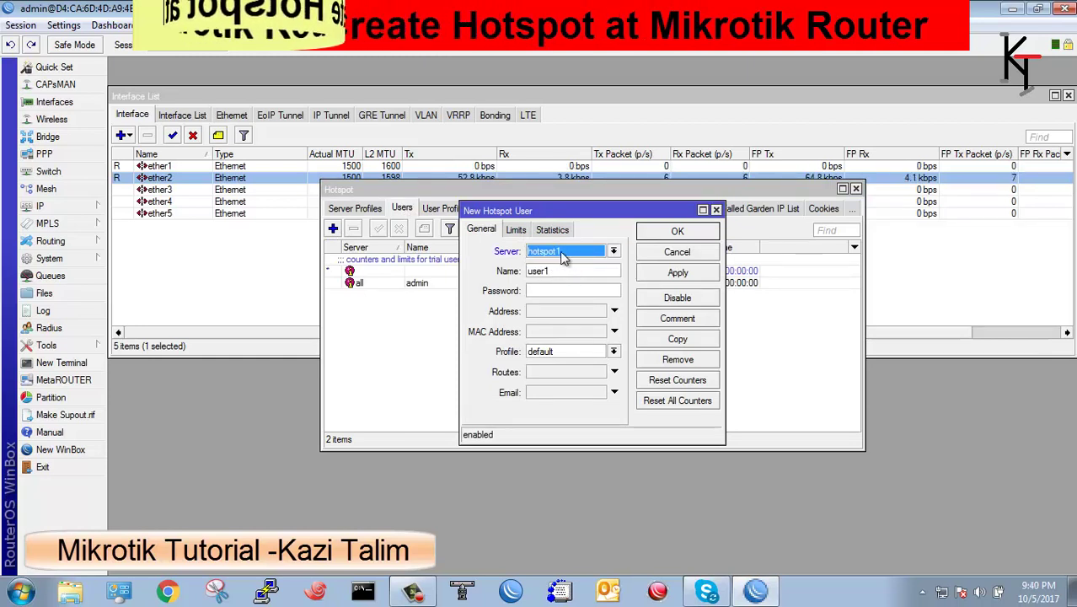
click(594, 271)
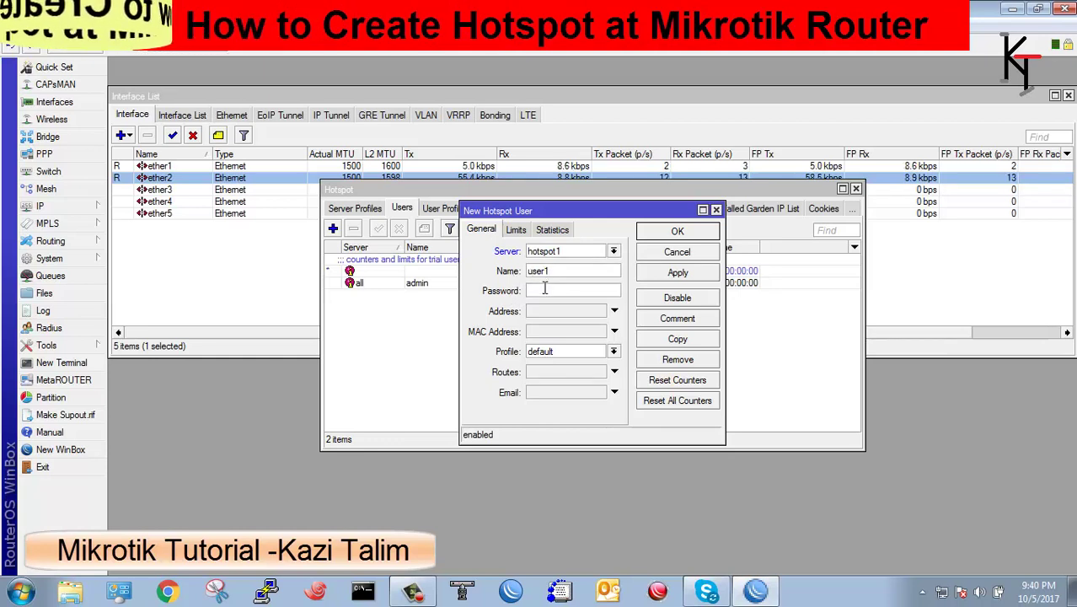
click(544, 290)
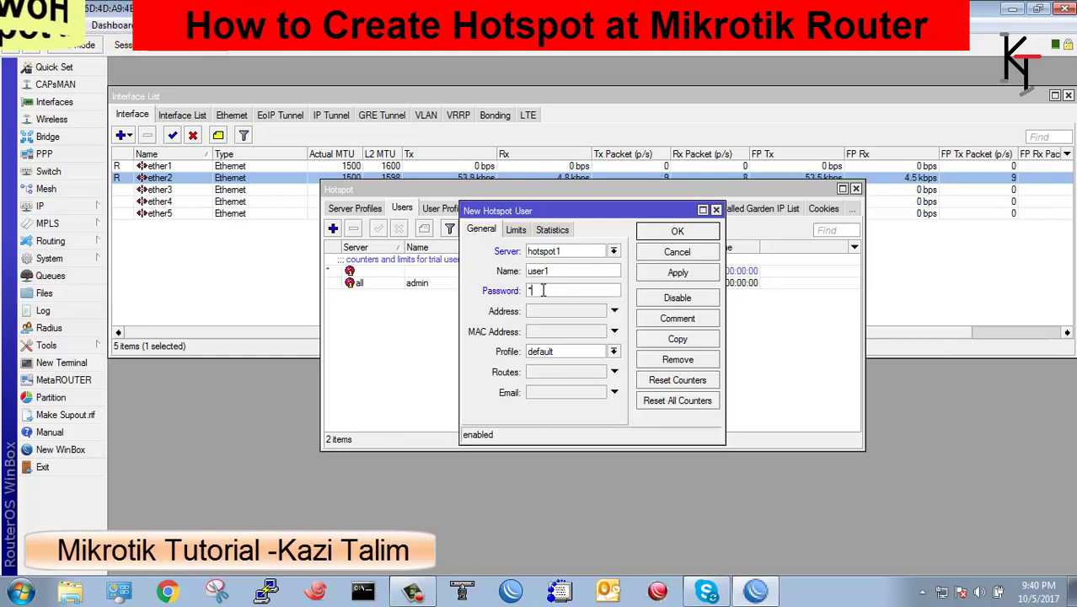
text(1234)
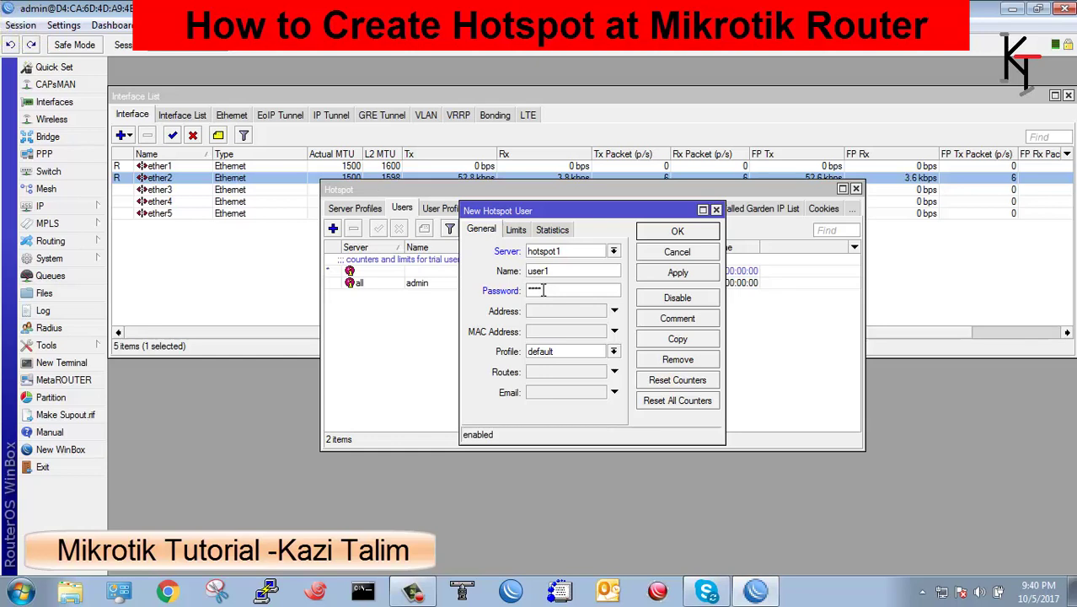
Clear user1's Address and MAC restrictions, save it, and show Server Profiles.
click(544, 312)
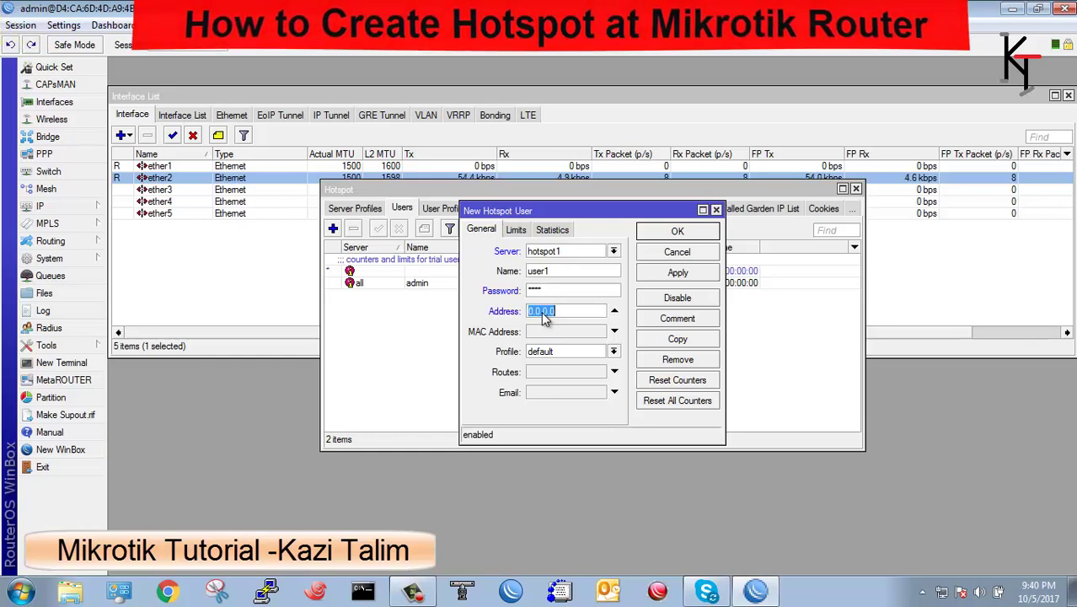
click(552, 332)
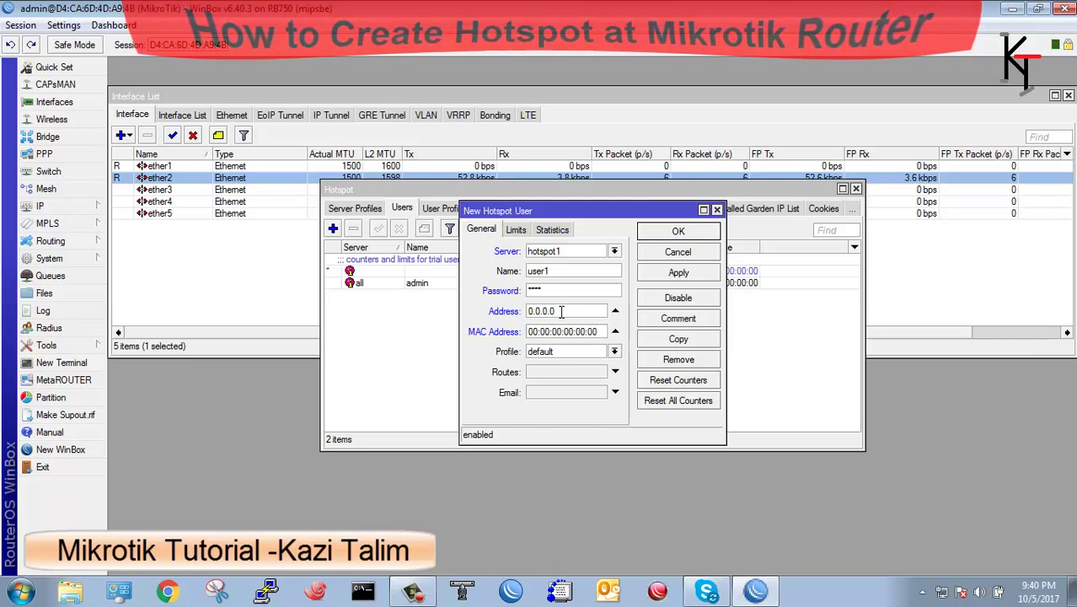
click(615, 311)
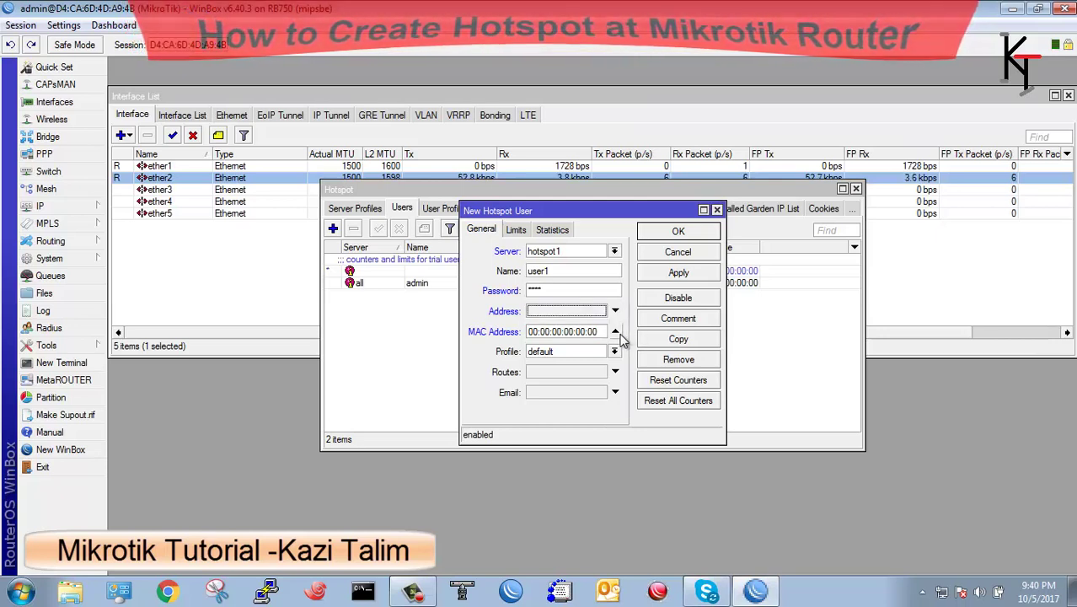
click(616, 331)
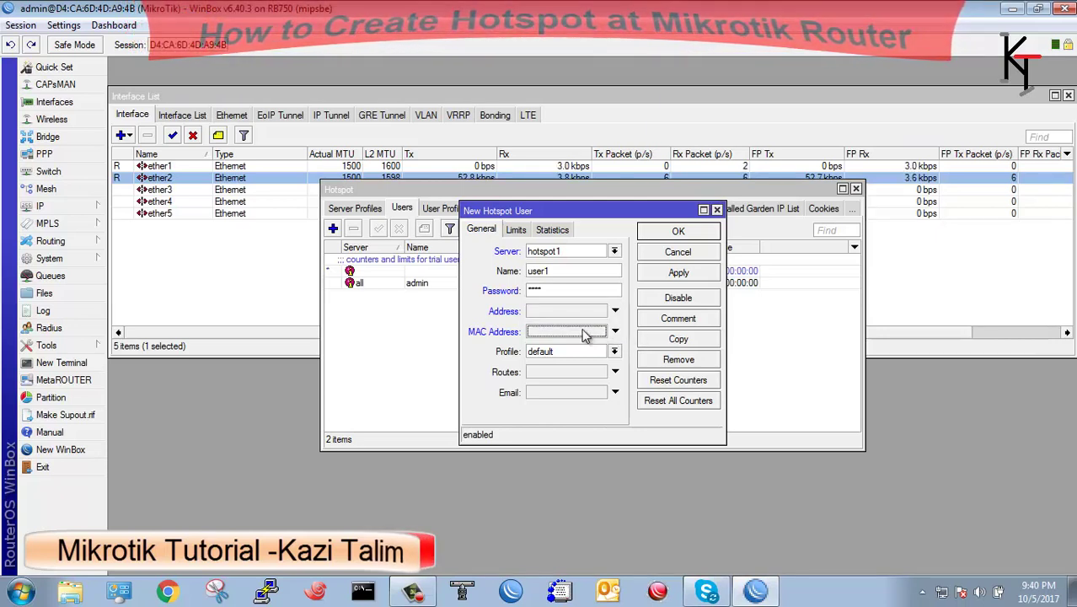
click(659, 274)
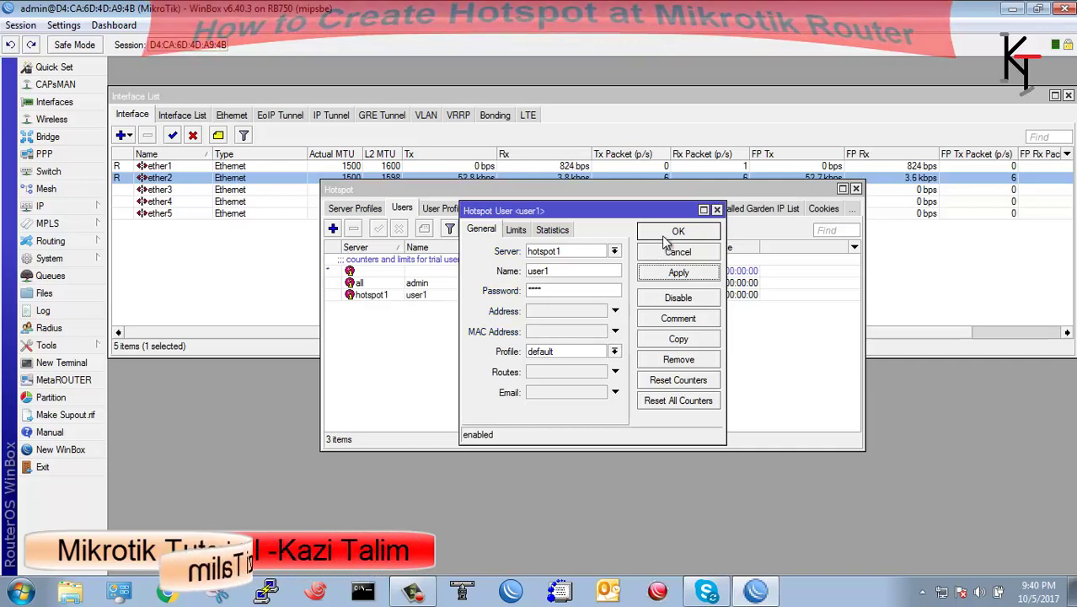
click(668, 233)
click(360, 209)
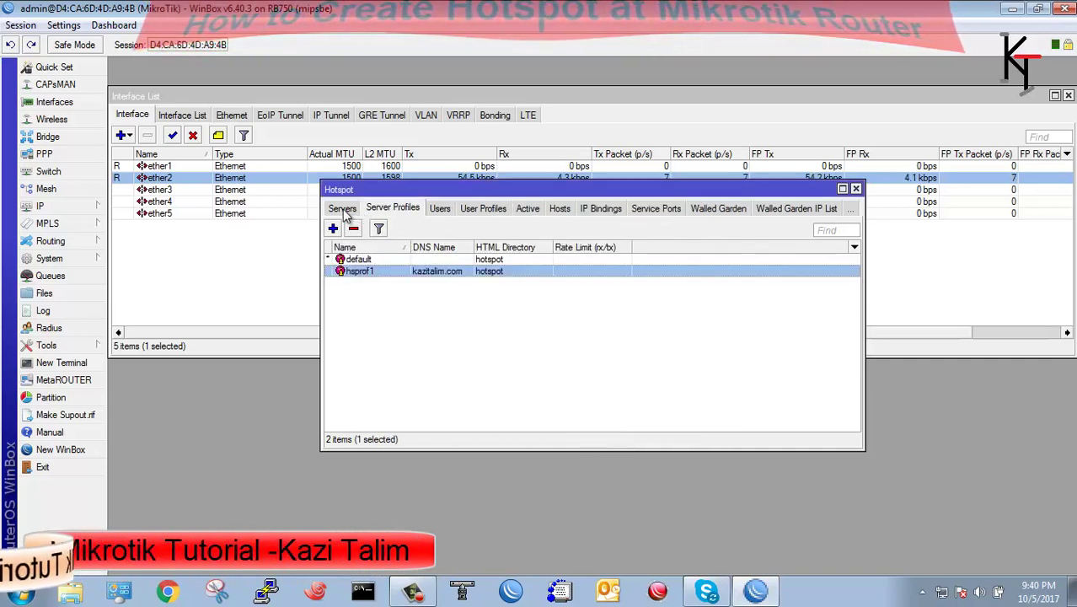
Try loading google.com in a new Chrome tab to test browsing.
click(342, 209)
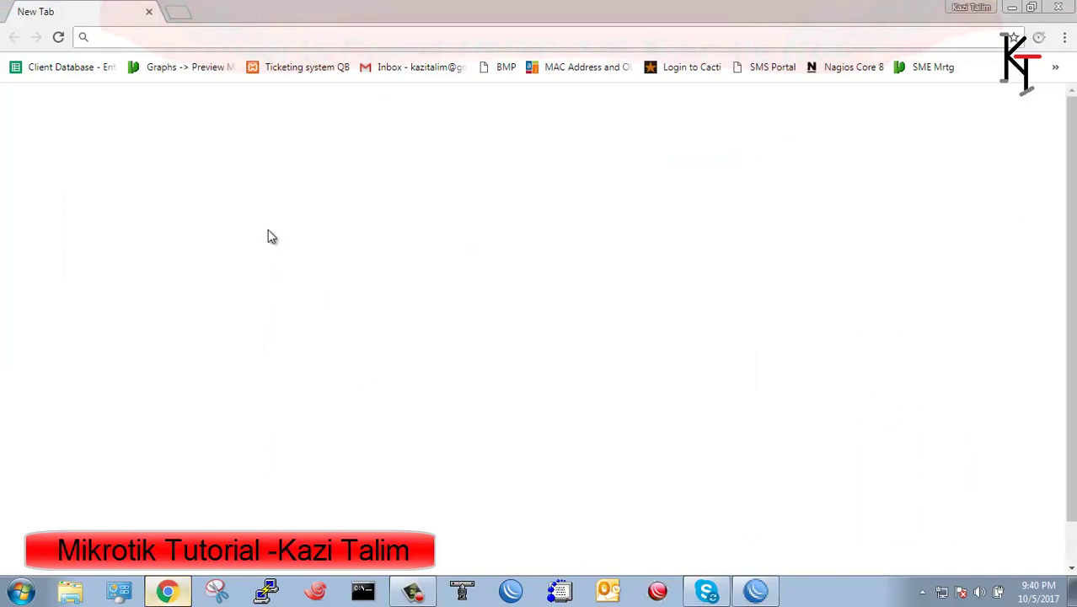
text(google.com)
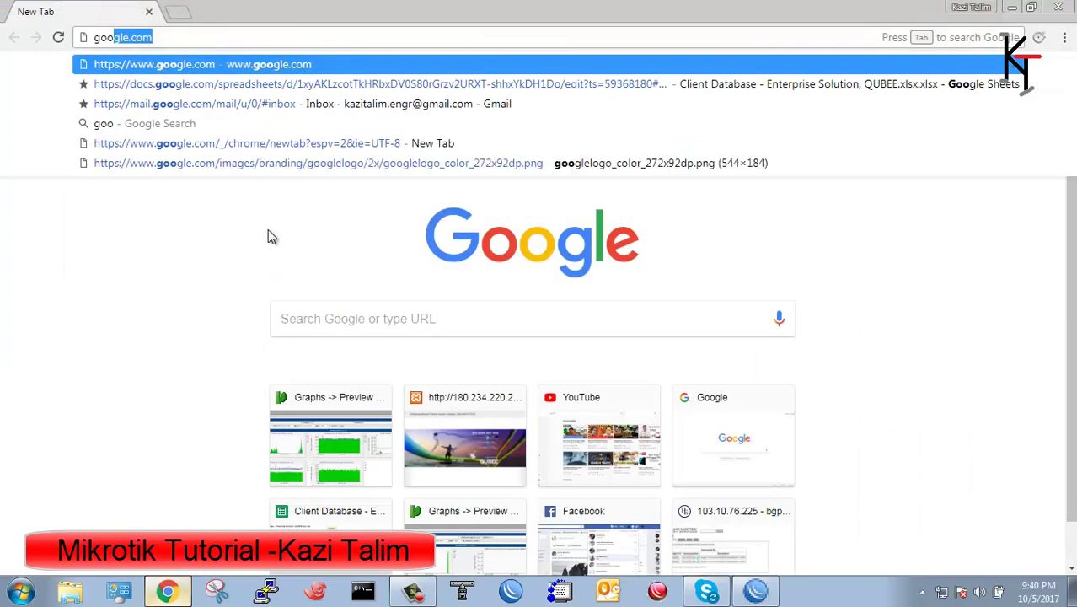
key(Return)
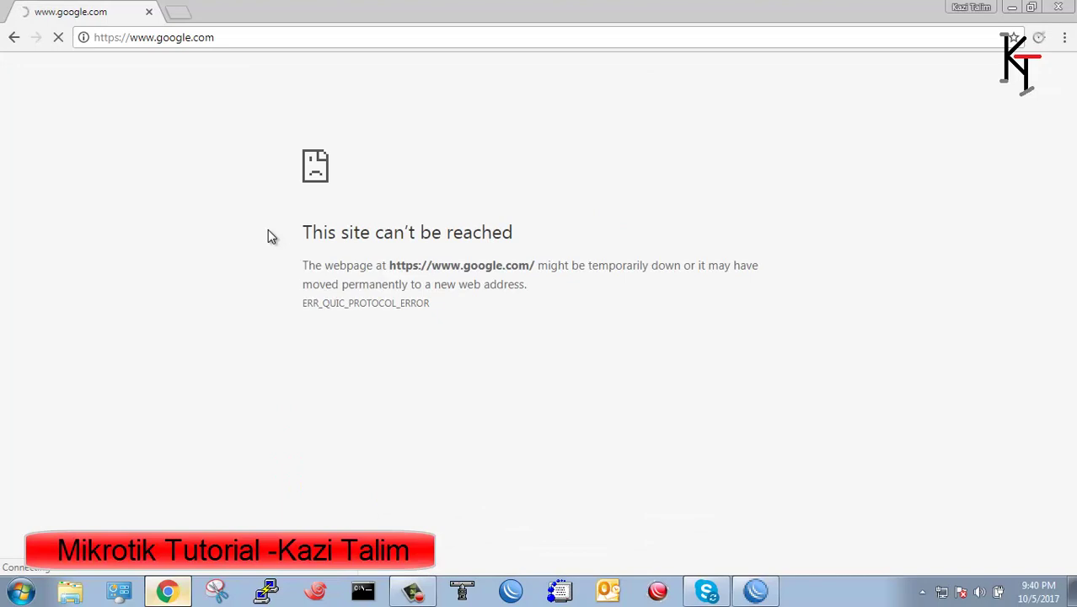
Load kazitalim.com instead, which redirects to the MikroTik hotspot login page.
click(242, 38)
text(ta)
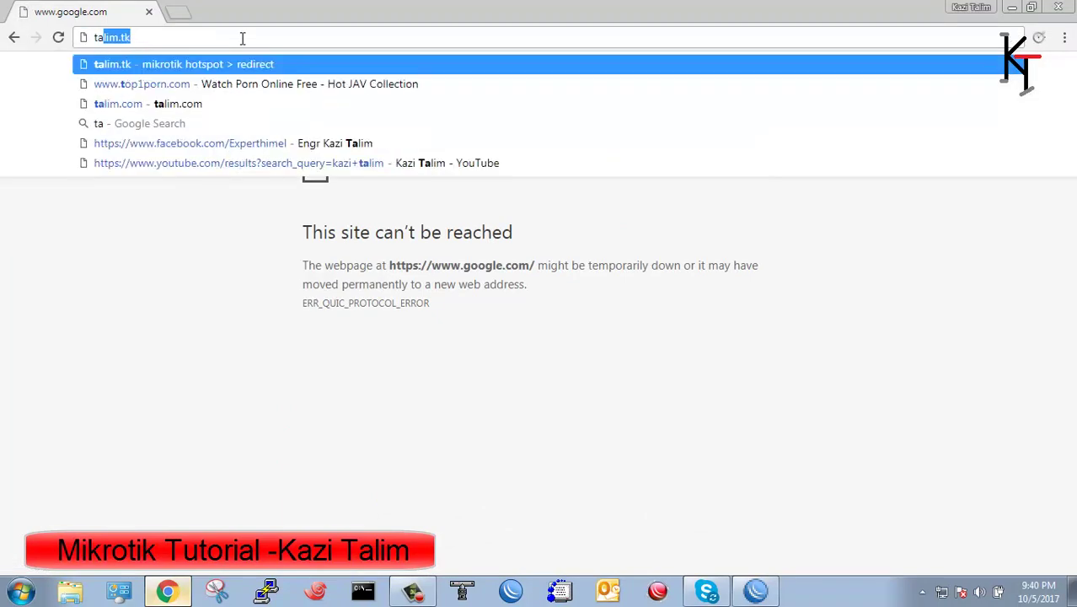
key(BackSpace)
key(BackSpace)
key(BackSpace)
text(kazita)
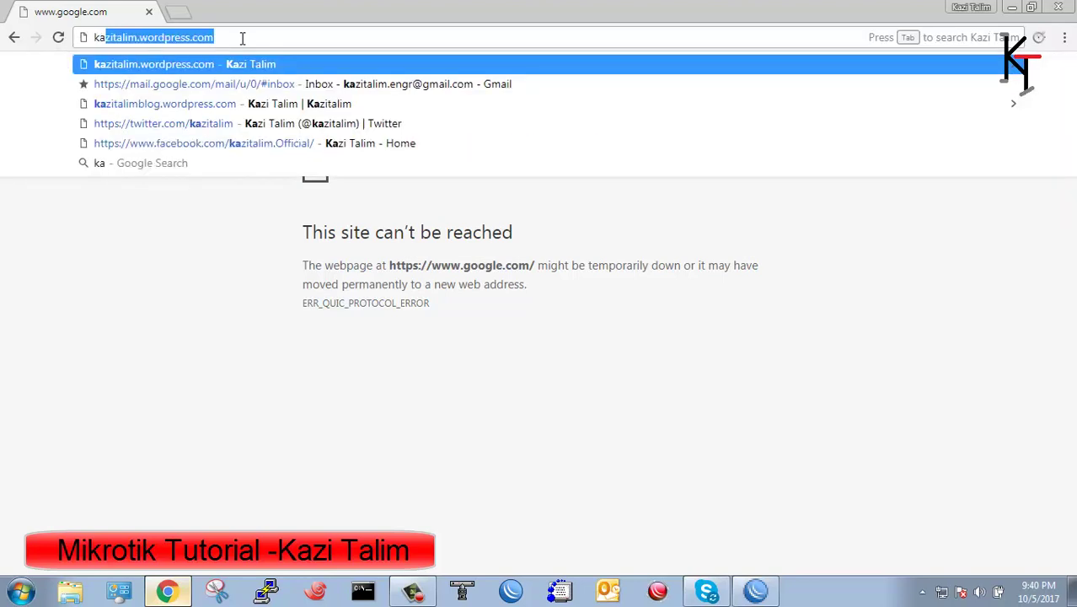
text(lim.co)
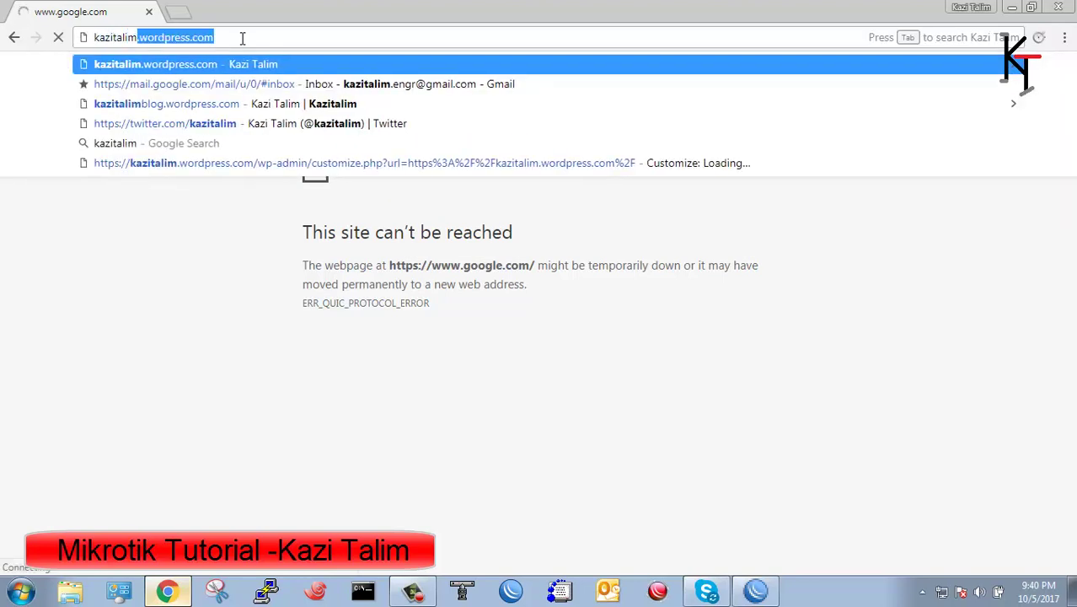
text(m)
key(Return)
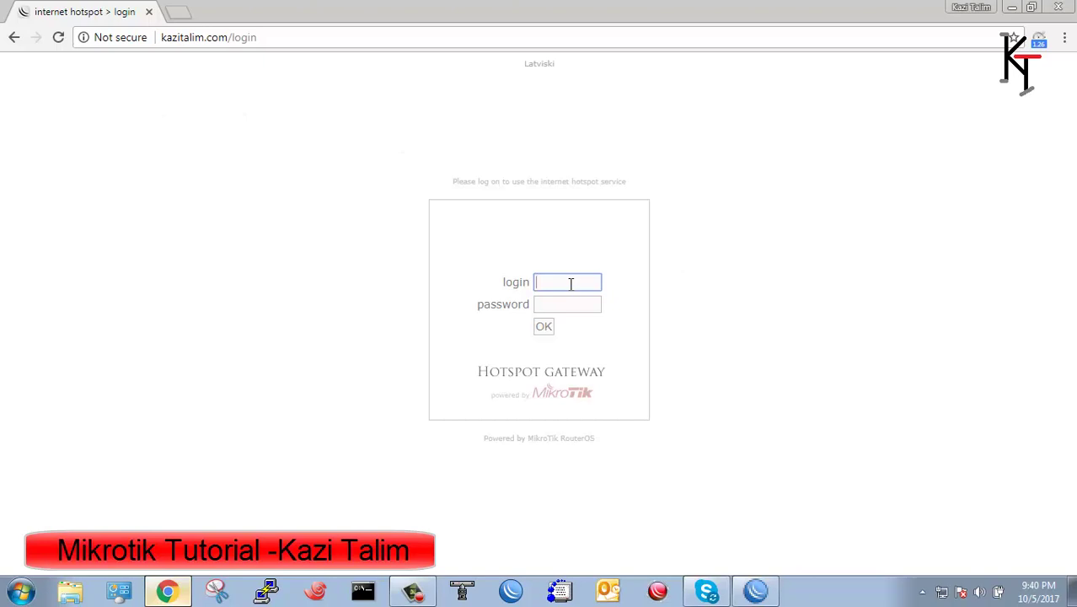
Log in as admin with the autofilled login and the password, reaching the status page for 192.168.1.254.
text(admin)
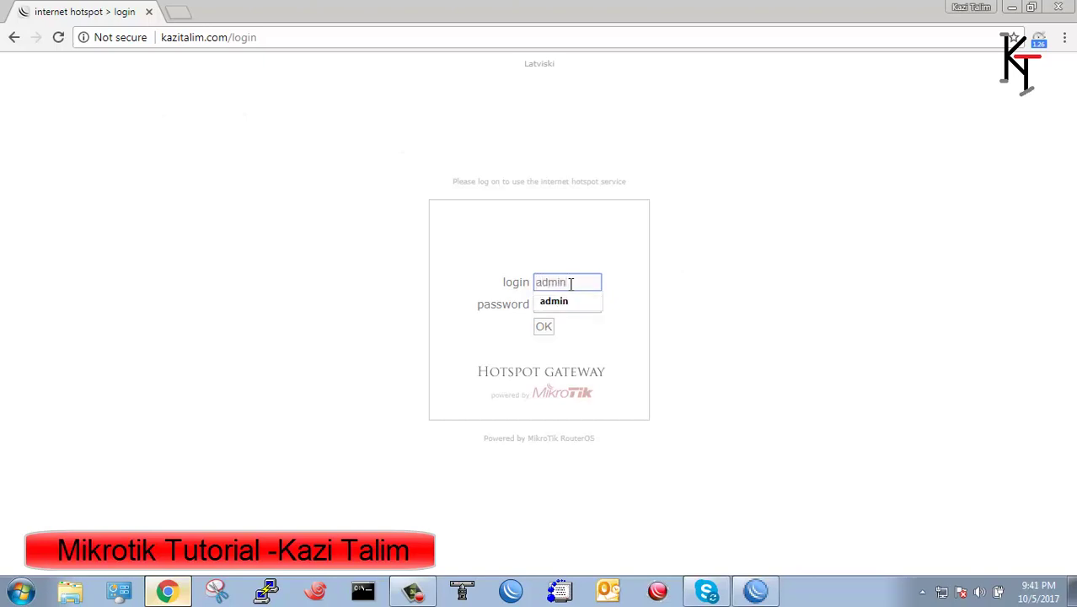
click(576, 305)
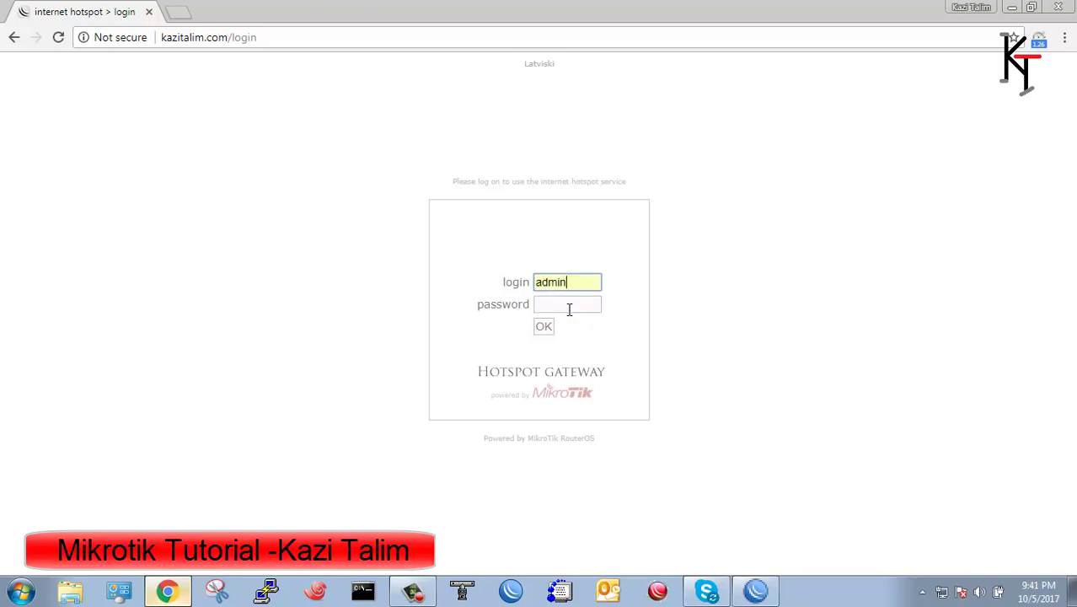
click(569, 309)
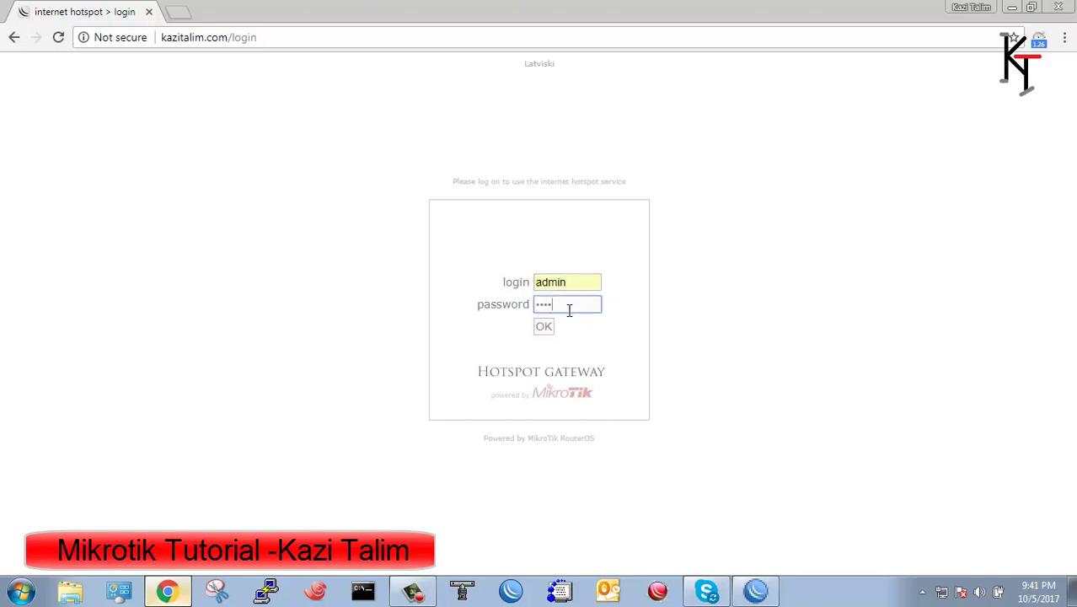
key(Return)
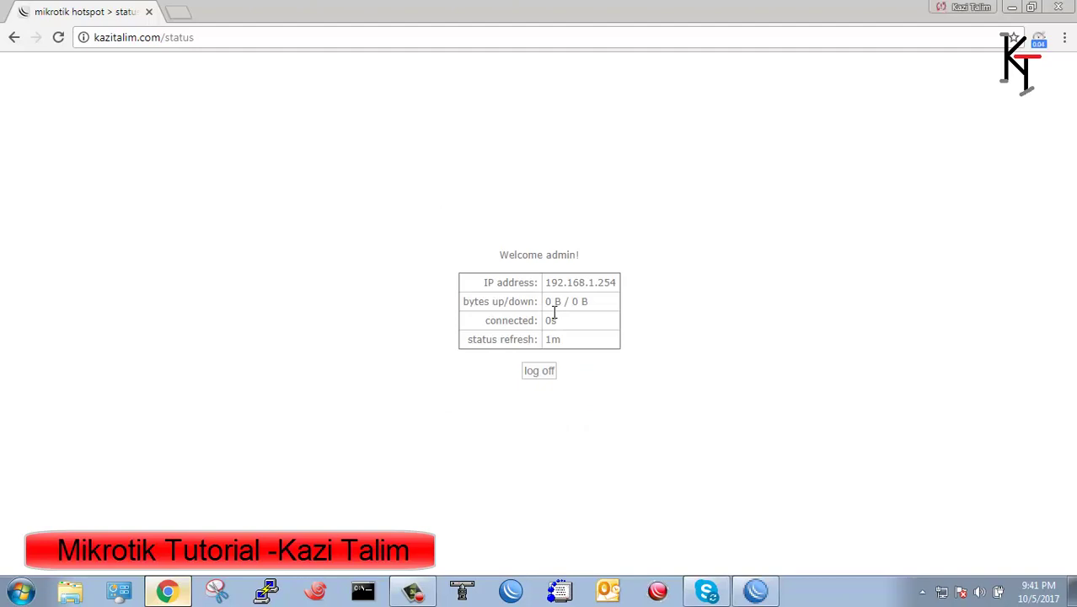